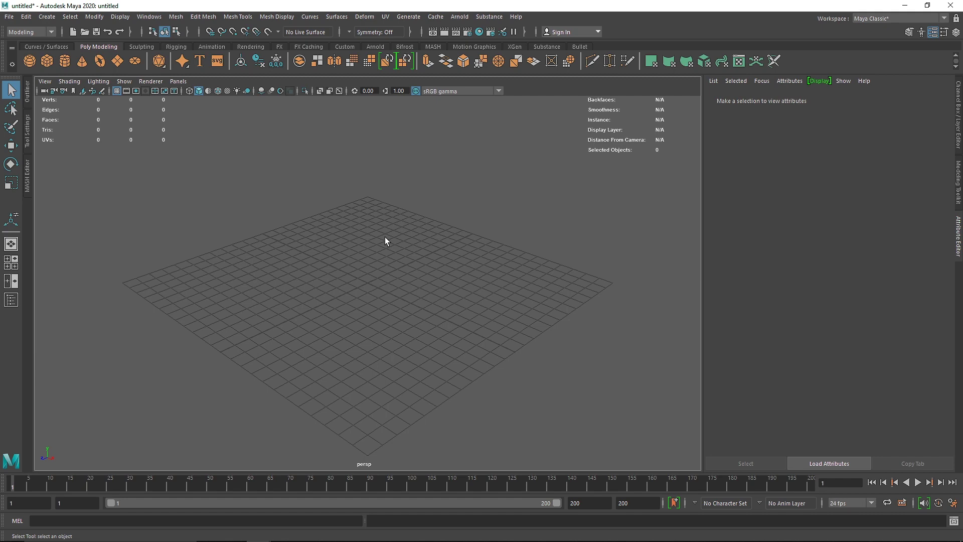
Create a polygon plane, raise it about 6.38 units above the grid and scale it uniformly to about 8.35
left_click(118, 61)
left_click_drag(350, 271, 390, 201, "alt")
key("r")
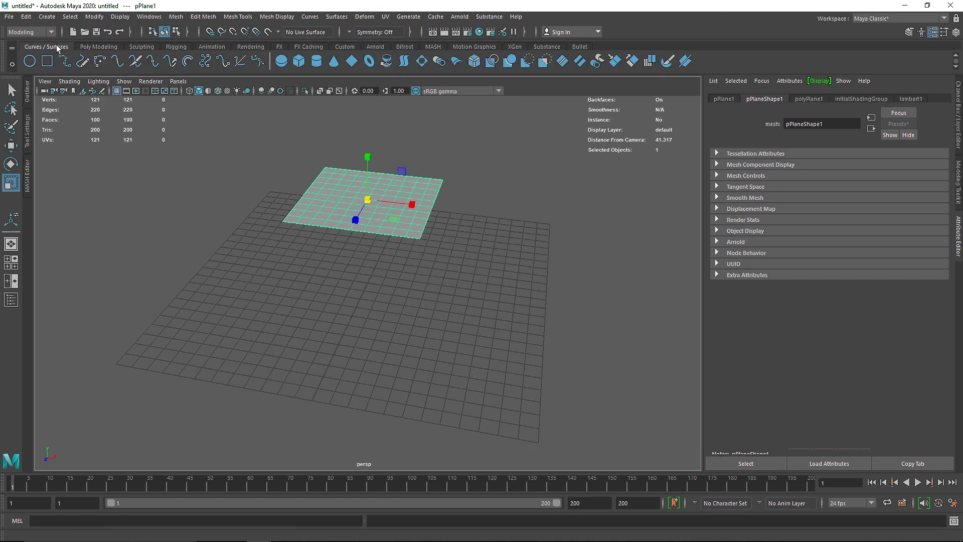
Create a polygon sphere below the plane, scaled to about 1.74 and raised about 0.98 units
left_click(29, 61)
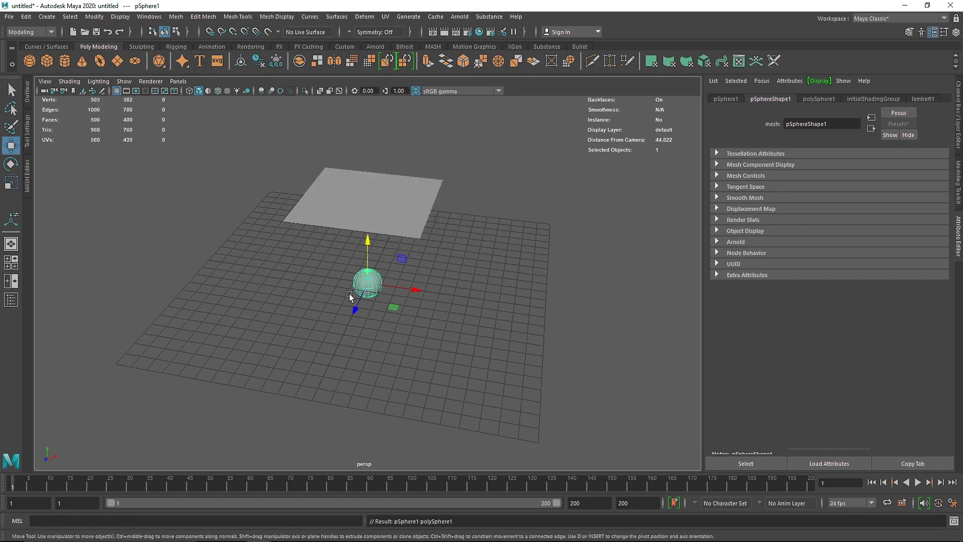
key("w")
left_click_drag(370, 256, 374, 246)
Set the plane's Subdivisions Width and Subdivisions Height to 30 each
scroll(376, 251, "up", 5)
left_click(387, 160)
key("ctrl+a")
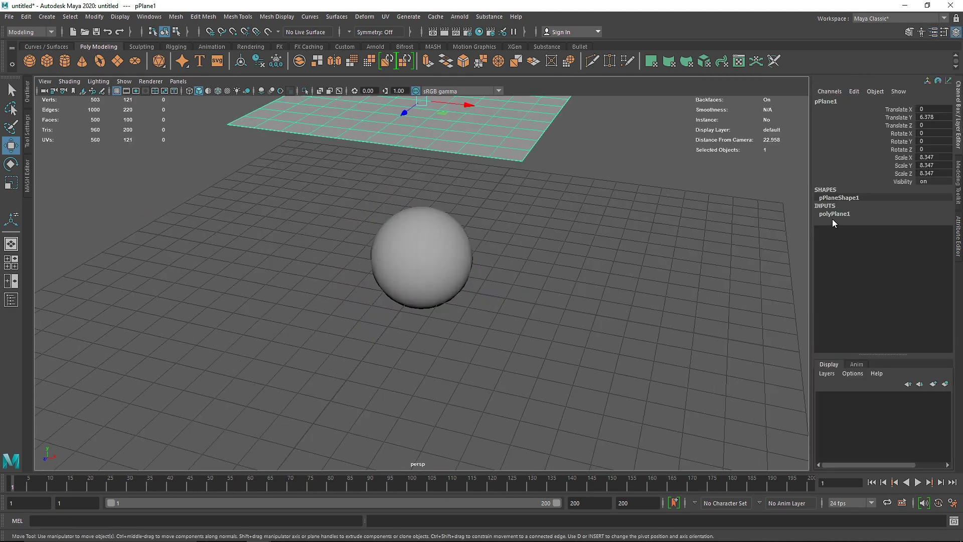
left_click(853, 210)
left_click(921, 237)
type("30")
key("Tab")
type("30")
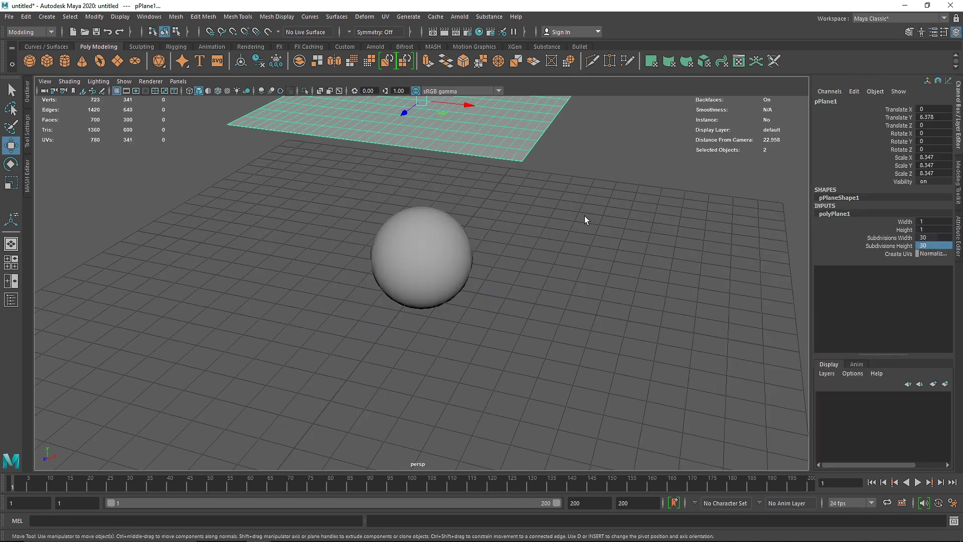
key("Return")
Switch to the FX menu set and turn the subdivided plane into an nCloth object
left_click(30, 32)
left_click(33, 74)
key("f")
scroll(504, 283, "down", 4)
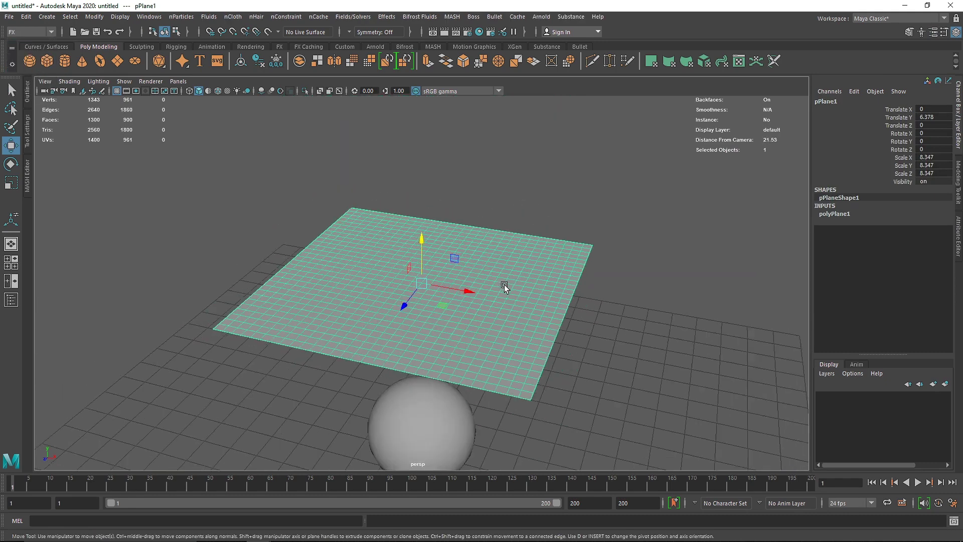
left_click(232, 17)
left_click(248, 38)
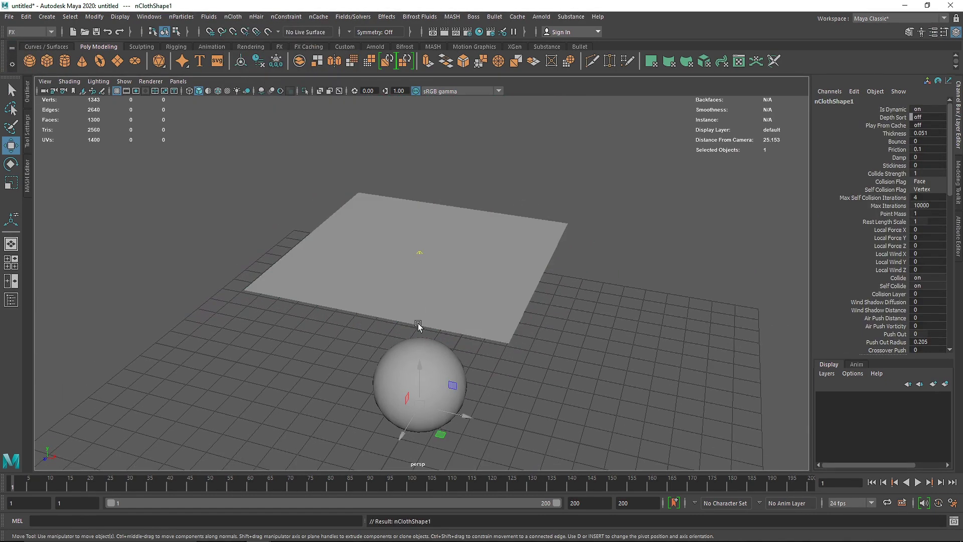
Make the sphere a passive collider for the cloth
left_click(386, 376)
left_click(233, 16)
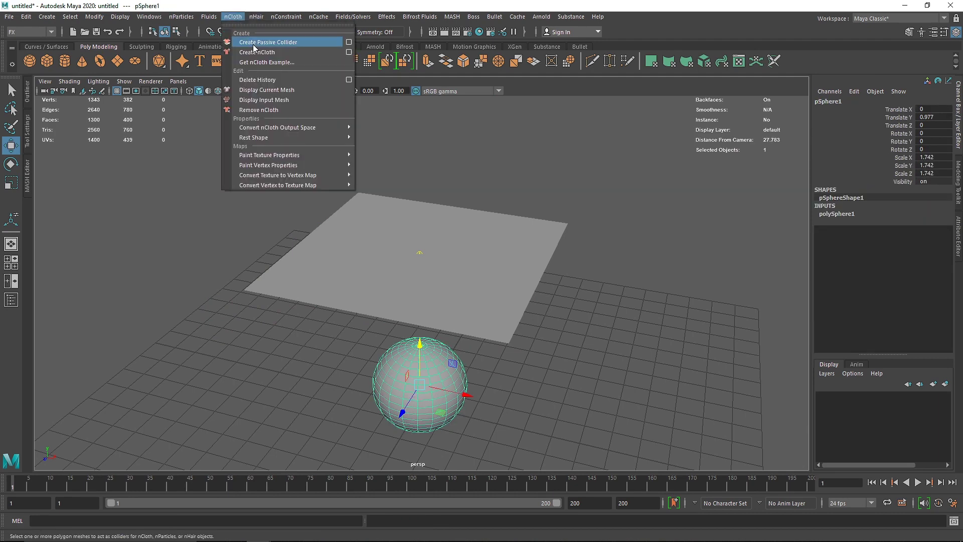
left_click(253, 43)
left_click(549, 363)
Play the default cloth simulation to watch the plane fall over the sphere, stop it and rewind to frame 1
left_click_drag(499, 367, 485, 350, "alt")
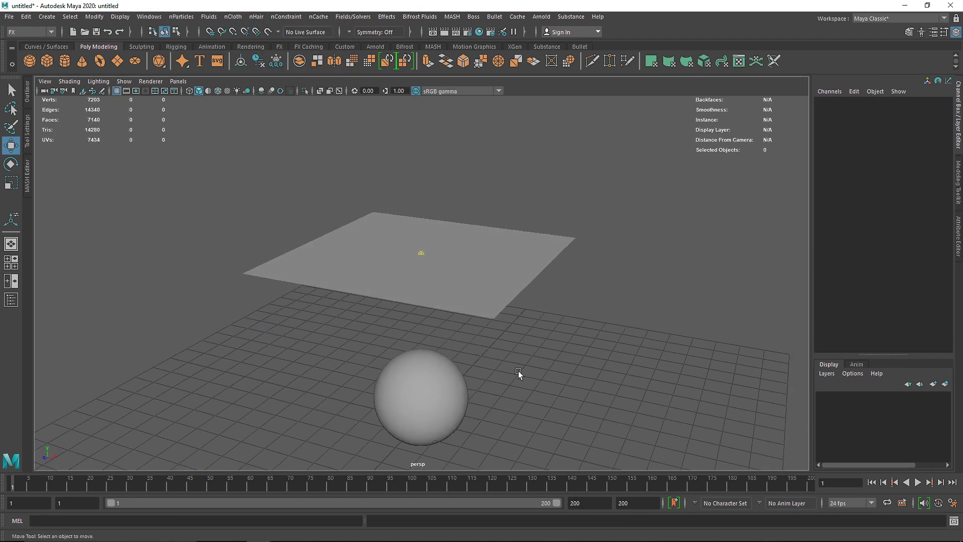
left_click(914, 482)
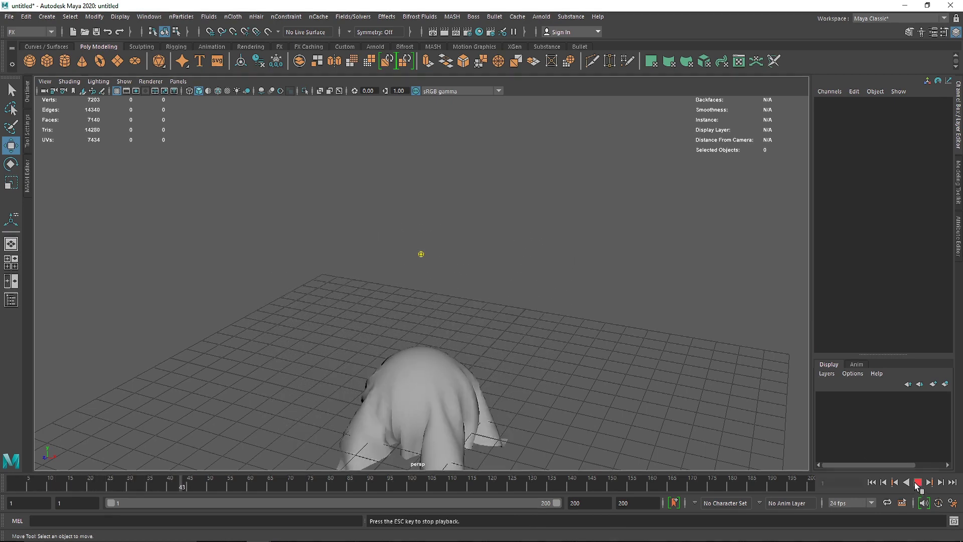
middle_click_drag(562, 262, 561, 210, "alt")
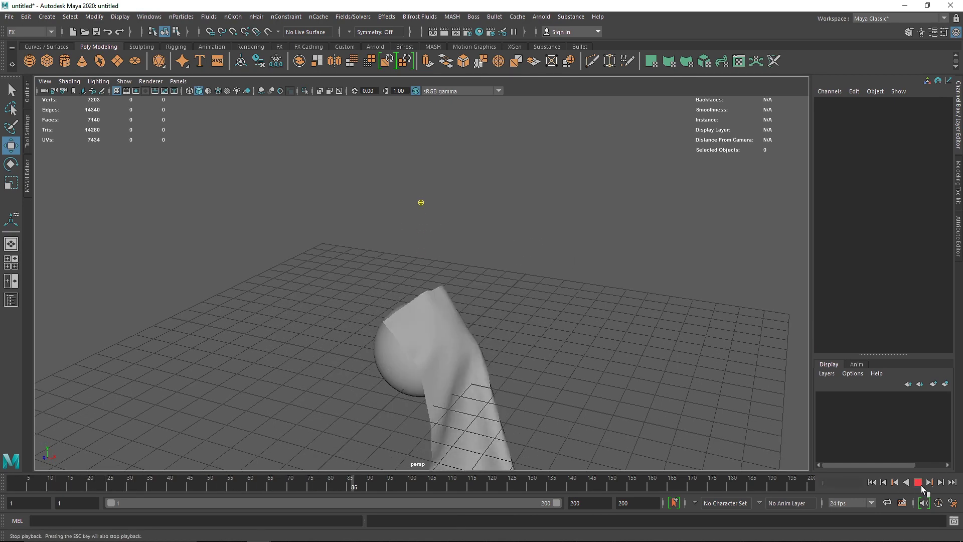
left_click(920, 484)
left_click(418, 368)
key("f")
scroll(427, 349, "down", 5)
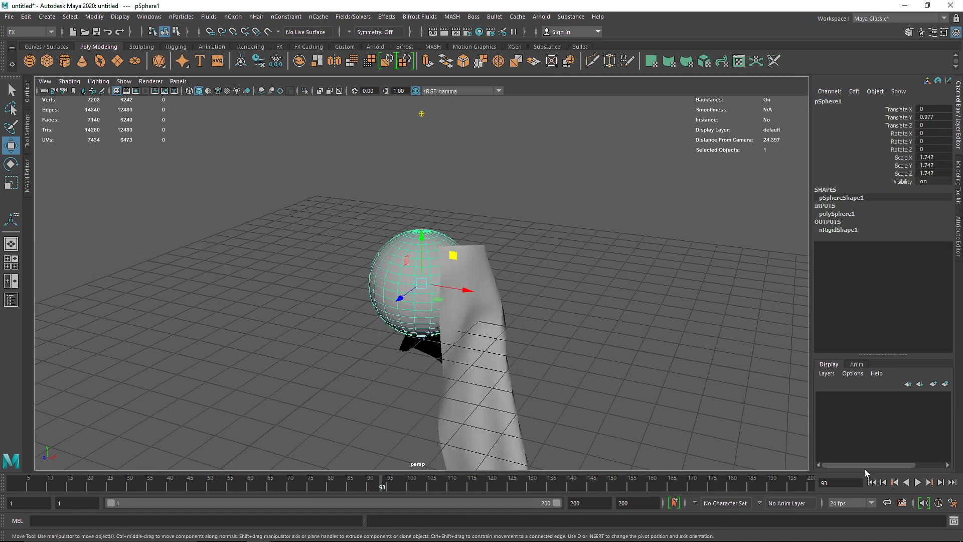
left_click(872, 482)
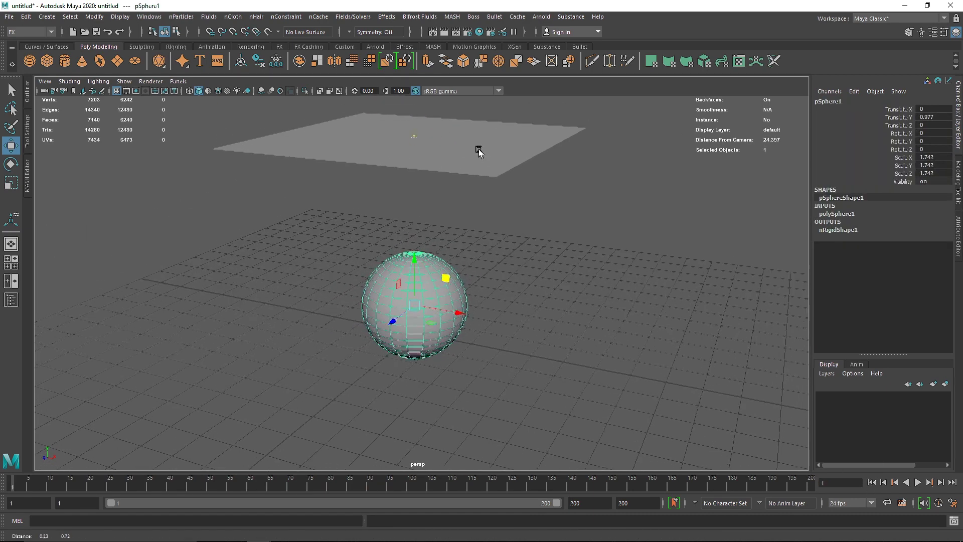
Show the cloth plane's nClothShape1 attributes in the Attribute Editor and collapse the Dynamic Properties section
left_click(435, 142)
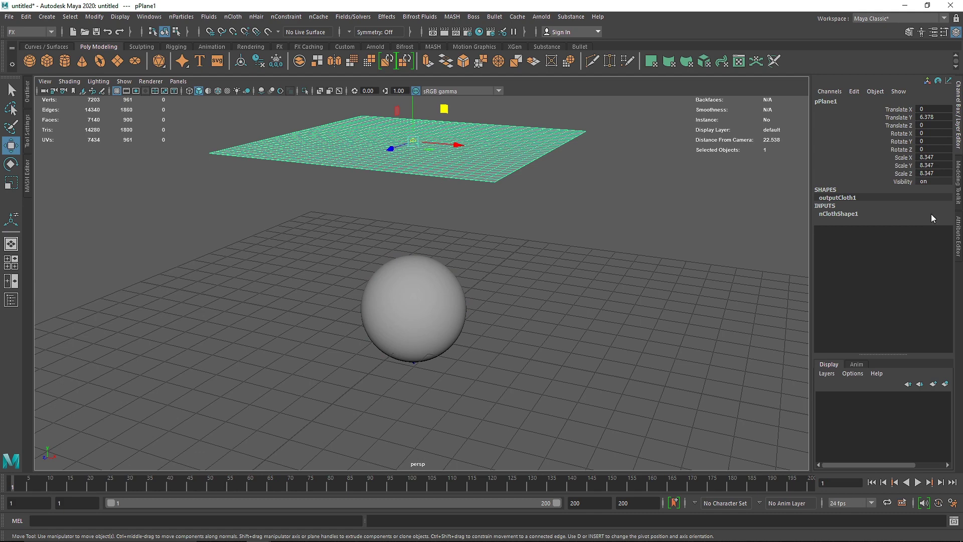
left_click(853, 214)
key("ctrl+a")
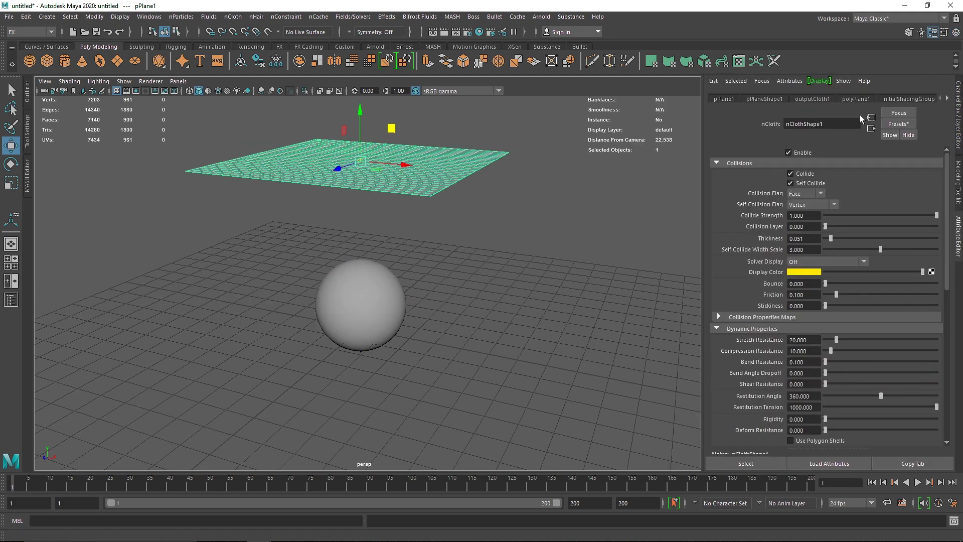
left_click(823, 98)
scroll(880, 98, "down", 4)
left_click(857, 98)
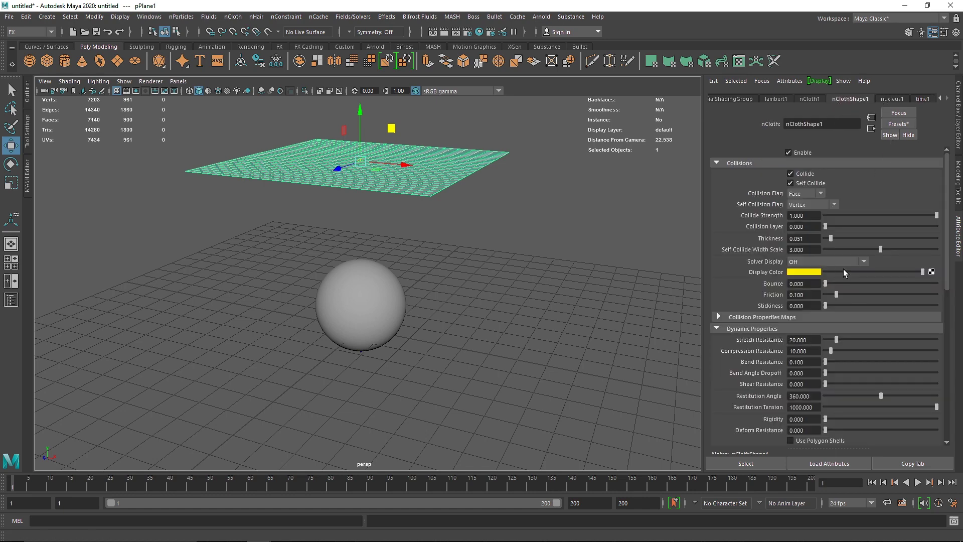
left_click(749, 330)
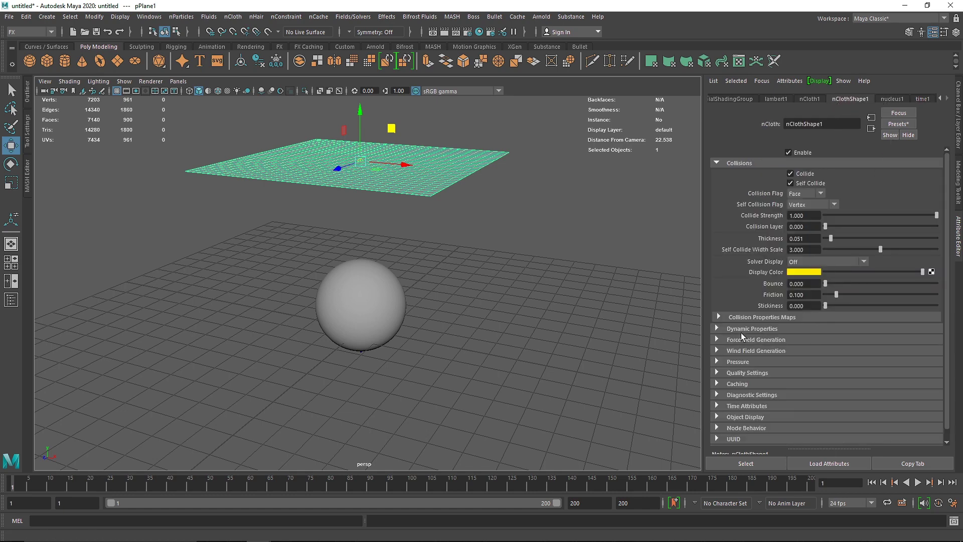
Replace the cloth plane's nCloth settings with the airBag preset
left_click(897, 124)
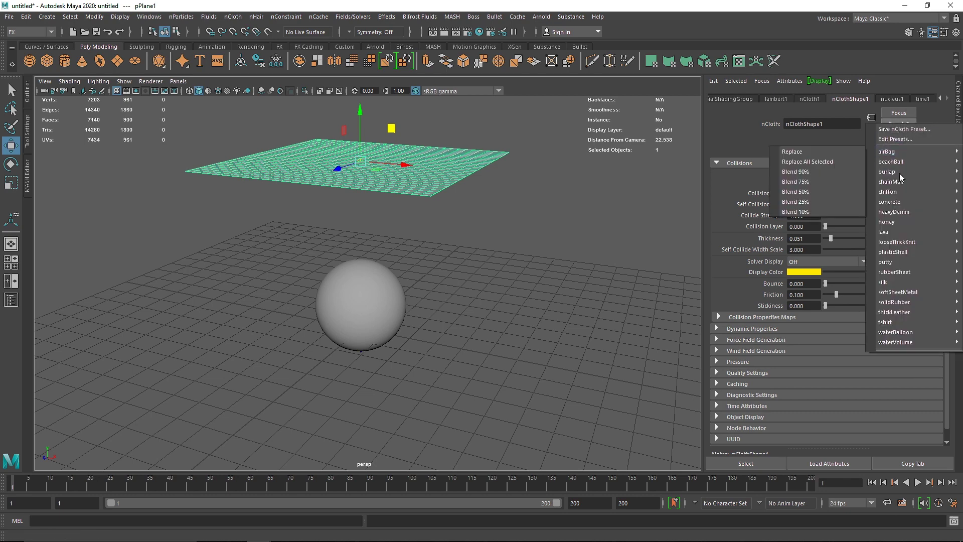
mouse_move(899, 205)
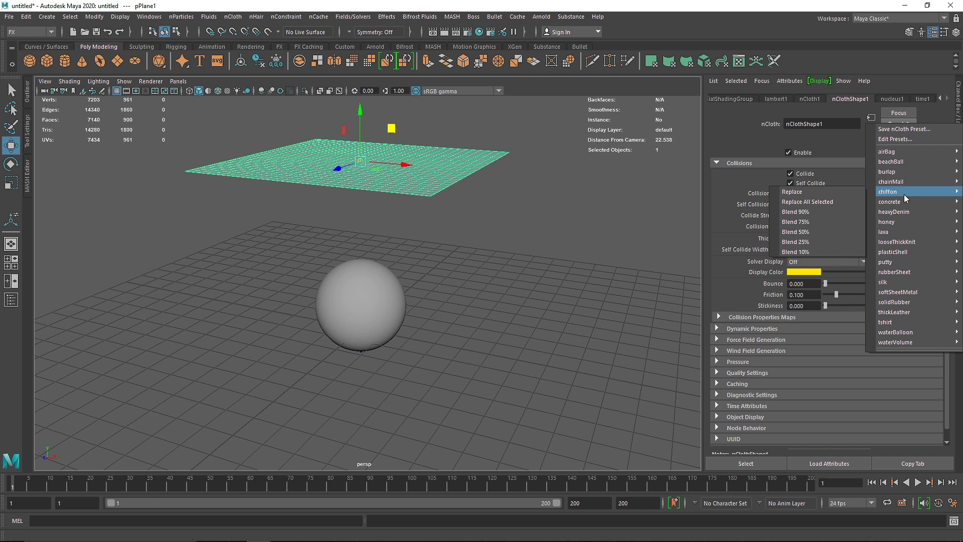
mouse_move(892, 152)
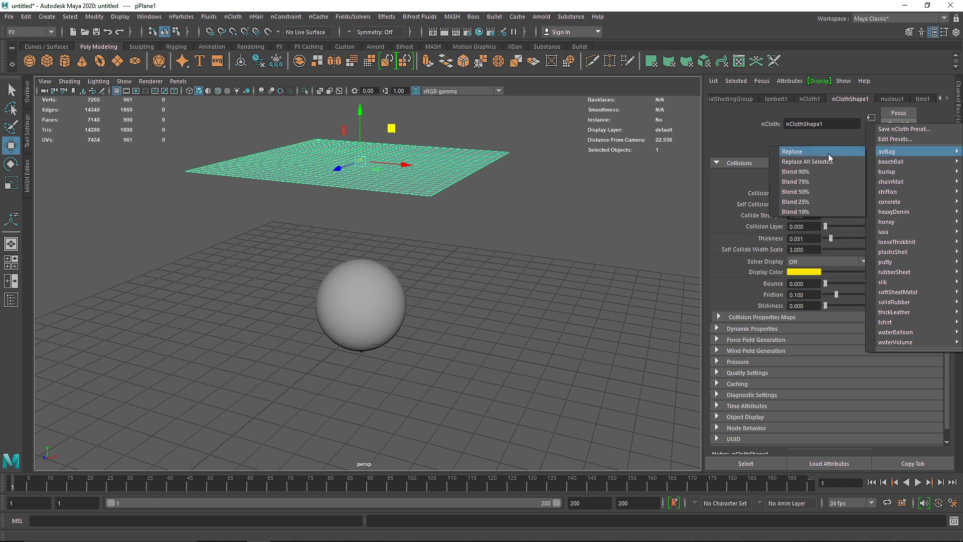
left_click(828, 154)
Play the simulation with the airBag cloth falling on the sphere, stop it and return to frame 1
left_click(918, 482)
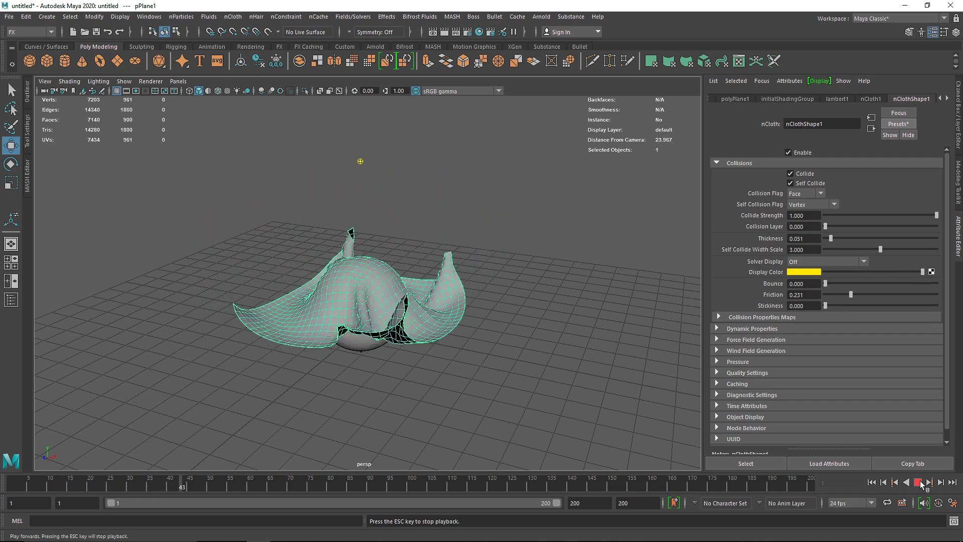
left_click(919, 482)
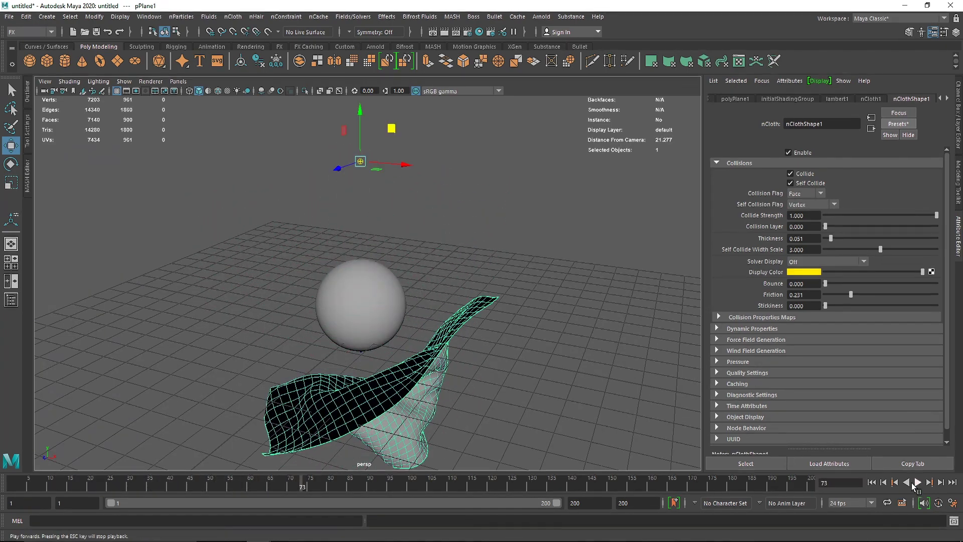
left_click(876, 484)
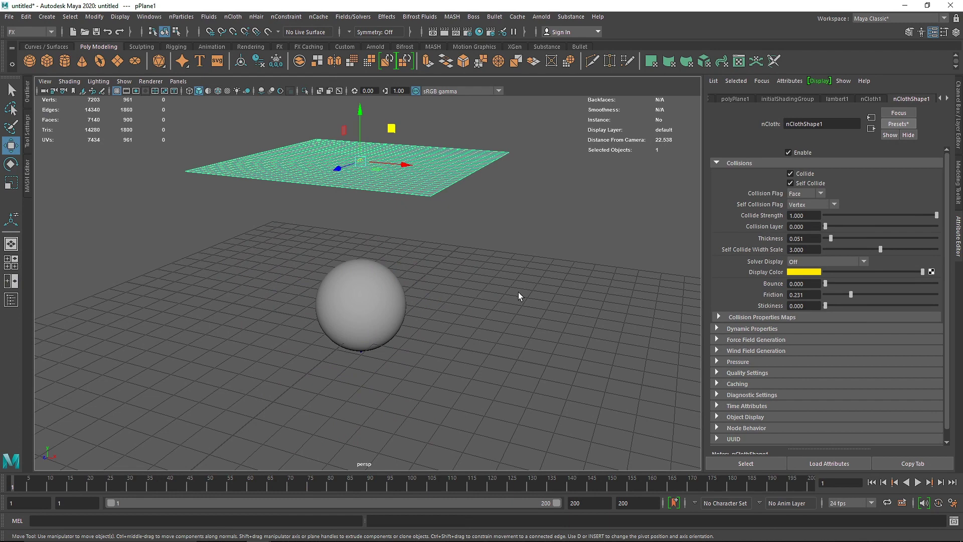
Create a second polygon plane at ground level beside the sphere, scale it to about 10.25 and hide the viewport grid
left_click(114, 62)
scroll(371, 305, "down", 5)
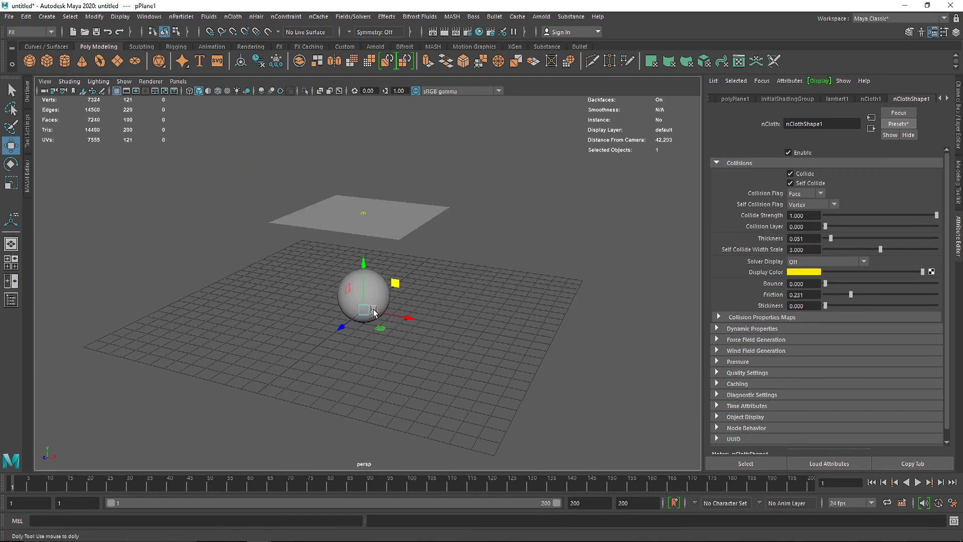
left_click_drag(399, 319, 591, 338)
key("r")
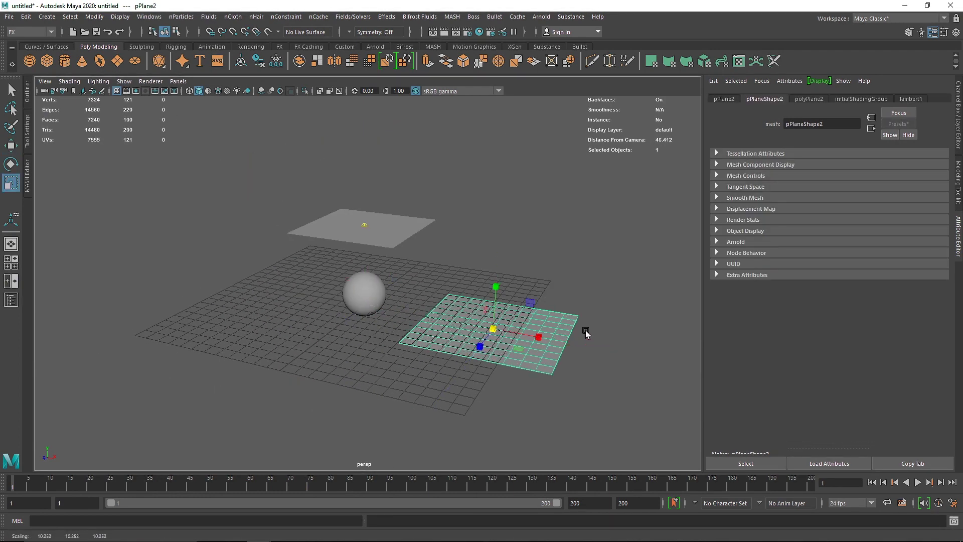
left_click(117, 91)
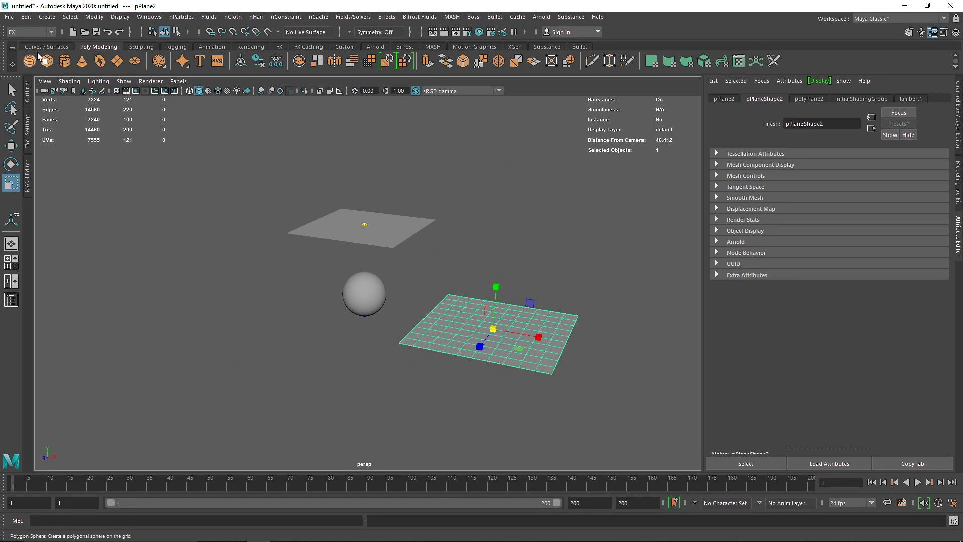
Create a second polygon sphere, position it just above the new ground plane and enlarge it
key("w")
left_click_drag(411, 312, 535, 337)
left_click_drag(491, 296, 509, 286)
key("r")
Make the second plane, under the new sphere, a passive collider
left_click(510, 329)
left_click(233, 17)
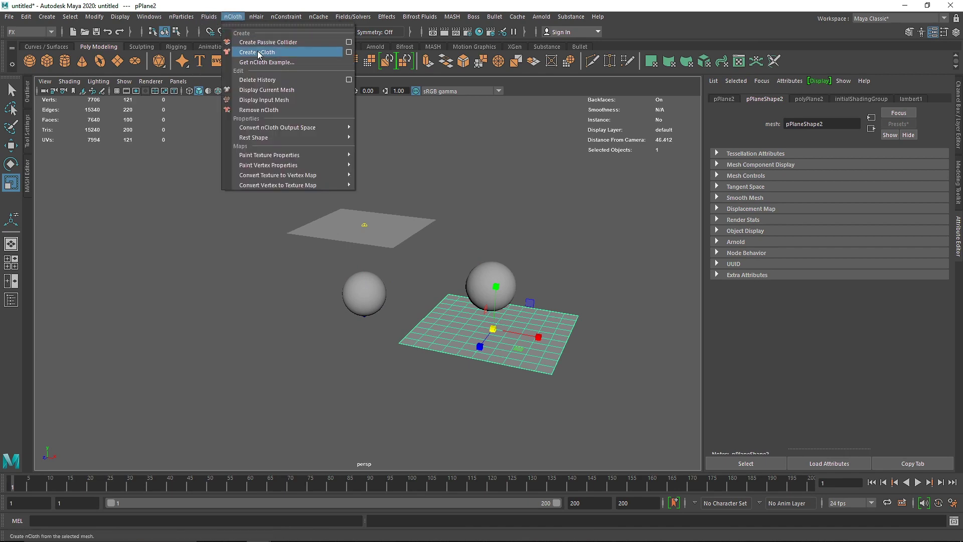
left_click(265, 42)
Turn the second sphere into an nCloth object
left_click(484, 276)
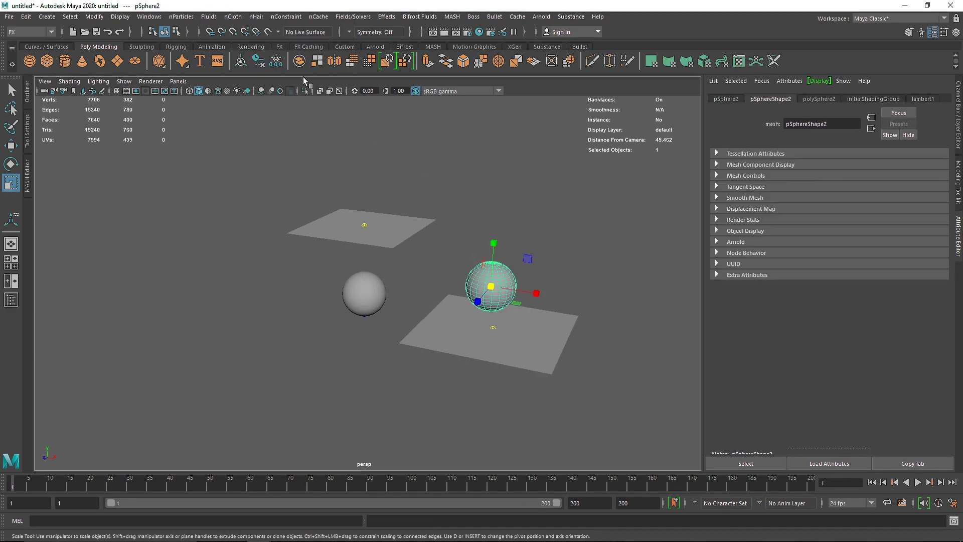
left_click(233, 16)
left_click(253, 52)
right_click_drag(517, 221, 618, 269, "alt")
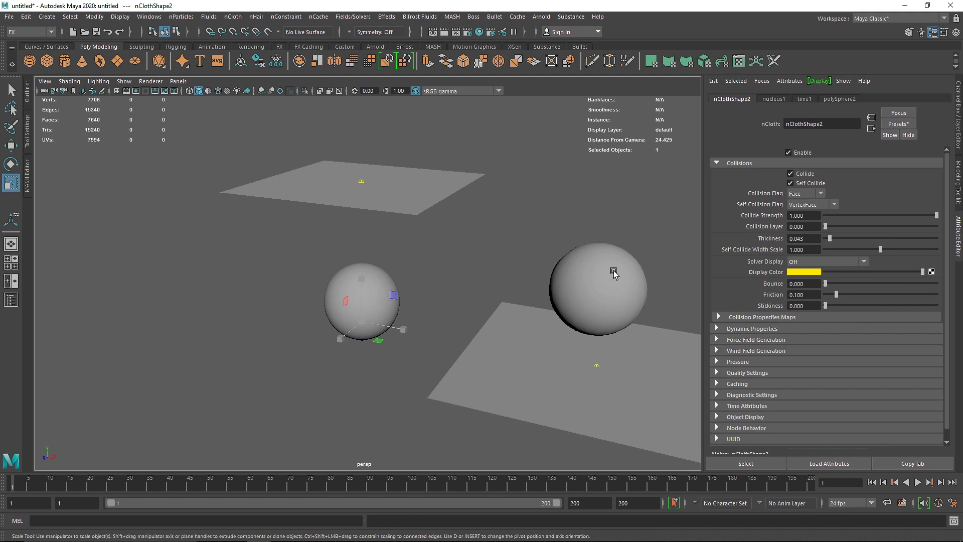
Replace the second sphere's nCloth settings with the airBag preset and frame the sphere in the viewport
left_click(901, 123)
mouse_move(892, 153)
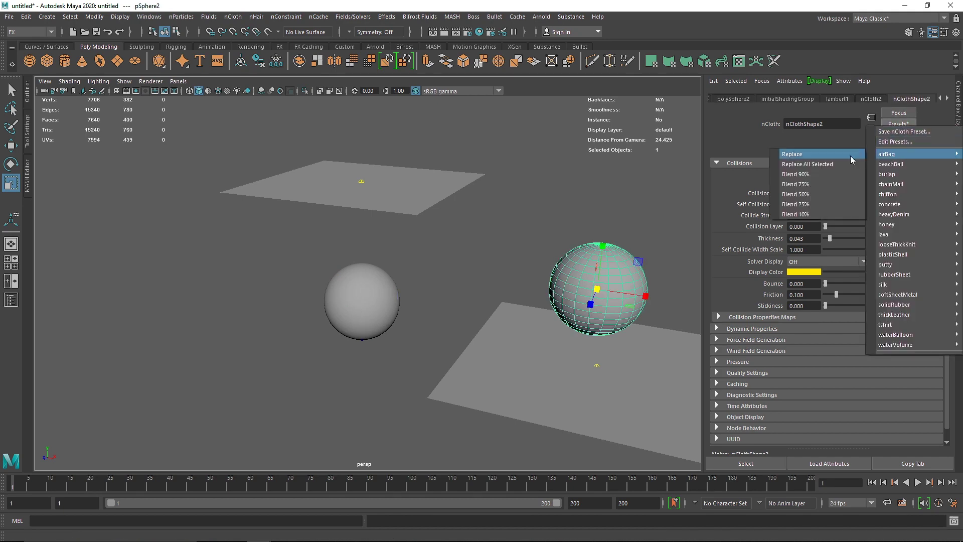
left_click(854, 155)
key("f")
right_click_drag(576, 326, 480, 331, "alt")
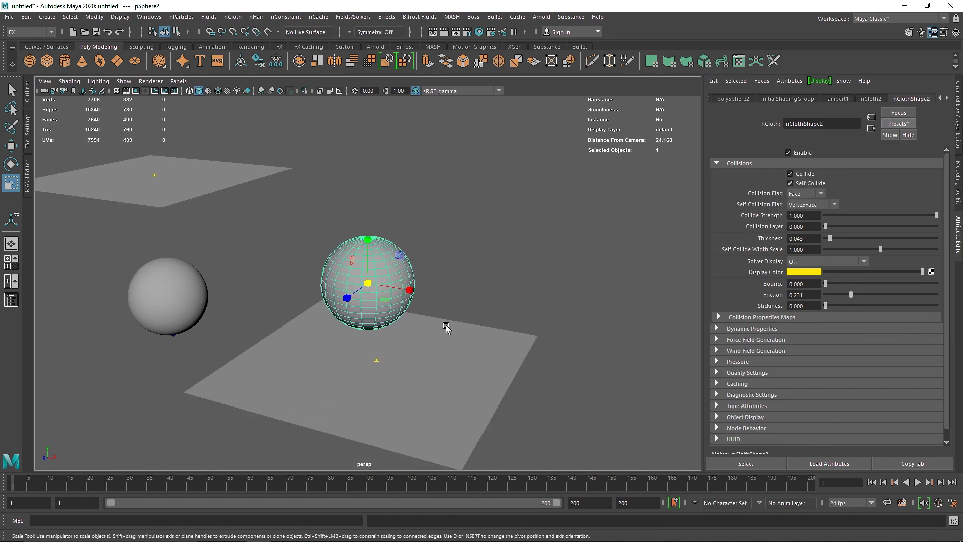
left_click_drag(345, 306, 363, 303, "alt")
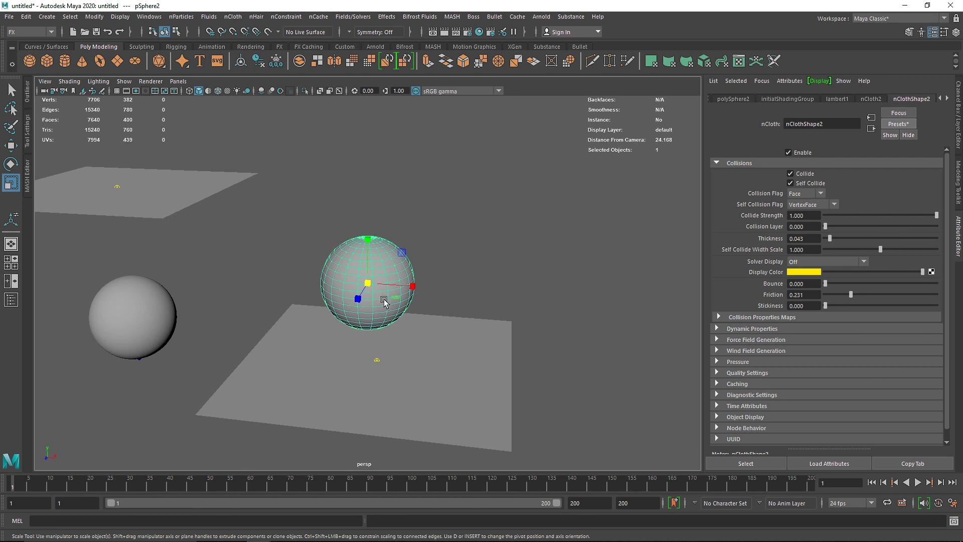
Play the simulation, stop it at frame 47 and examine how the airBag sphere rests on the ground plane
left_click(918, 482)
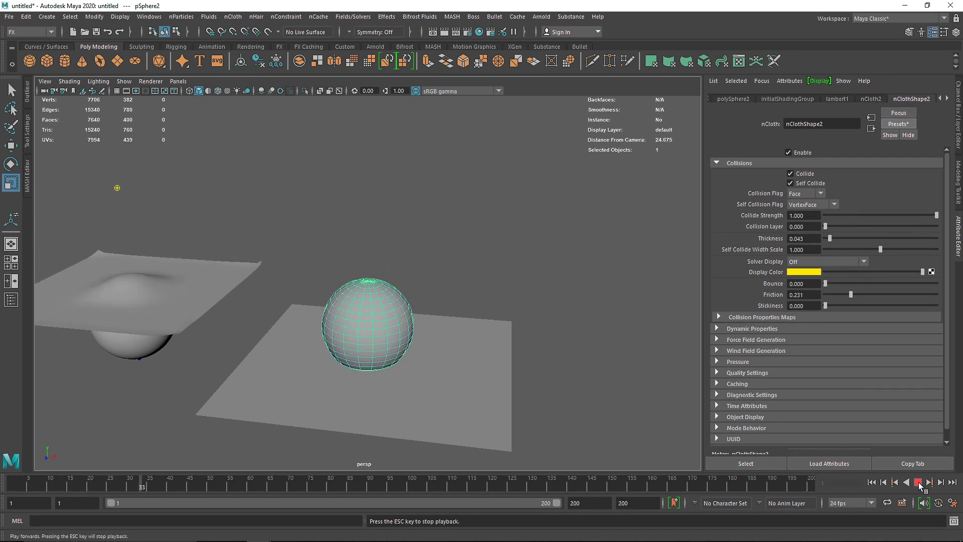
left_click(918, 483)
left_click_drag(366, 363, 375, 334, "alt")
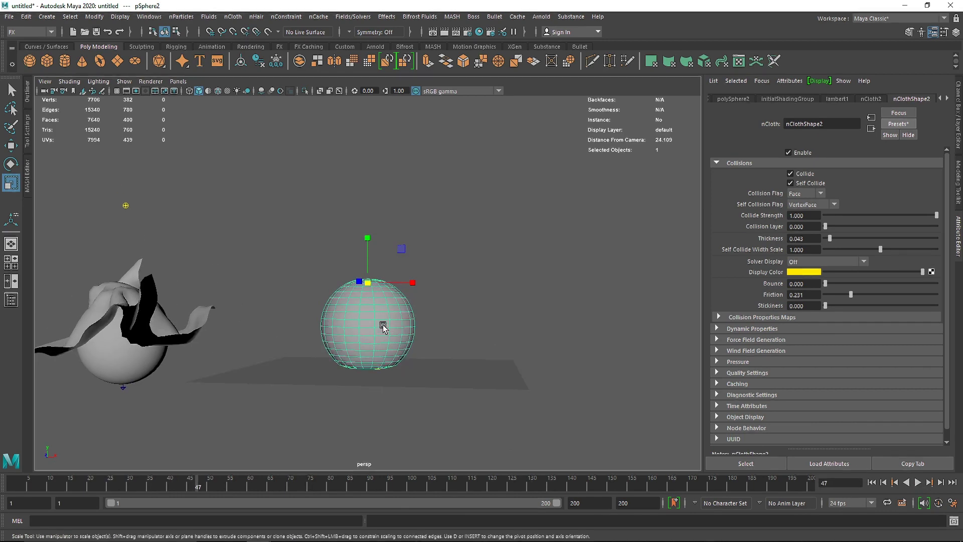
scroll(365, 378, "up", 5)
mouse_move(374, 386)
left_mouse_down("alt")
mouse_move(366, 370)
mouse_move(369, 389)
left_mouse_up("alt")
scroll(370, 389, "down", 5)
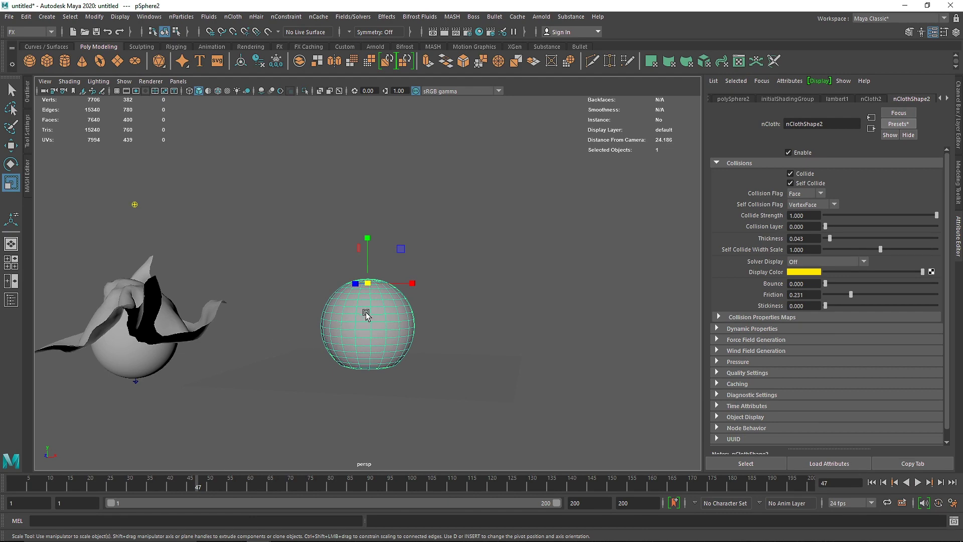
left_click_drag(172, 321, 131, 314, "alt")
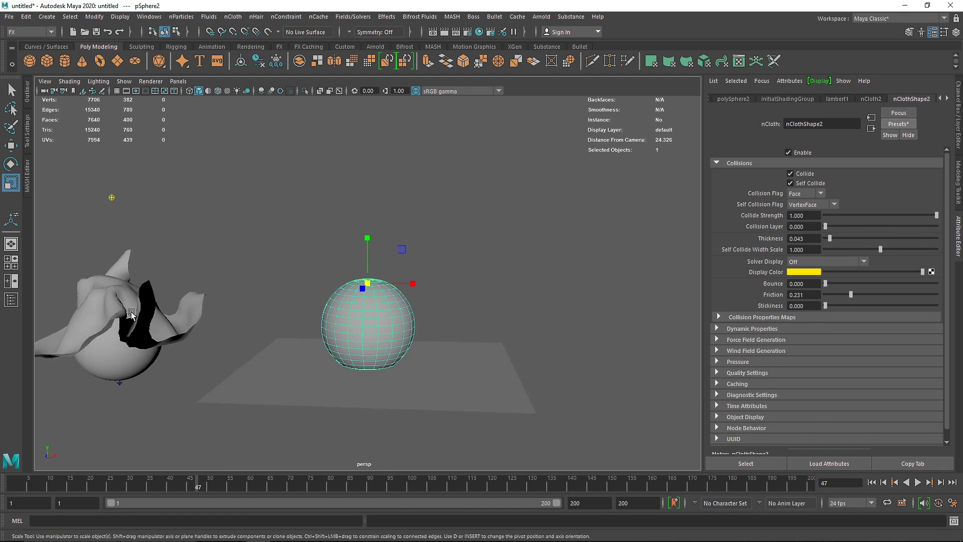
Select the cloth plane draped over the first sphere, bring both simulations into view and return to frame 1
left_click(130, 313)
key("f")
scroll(250, 371, "down", 5)
middle_click_drag(459, 385, 400, 332, "alt")
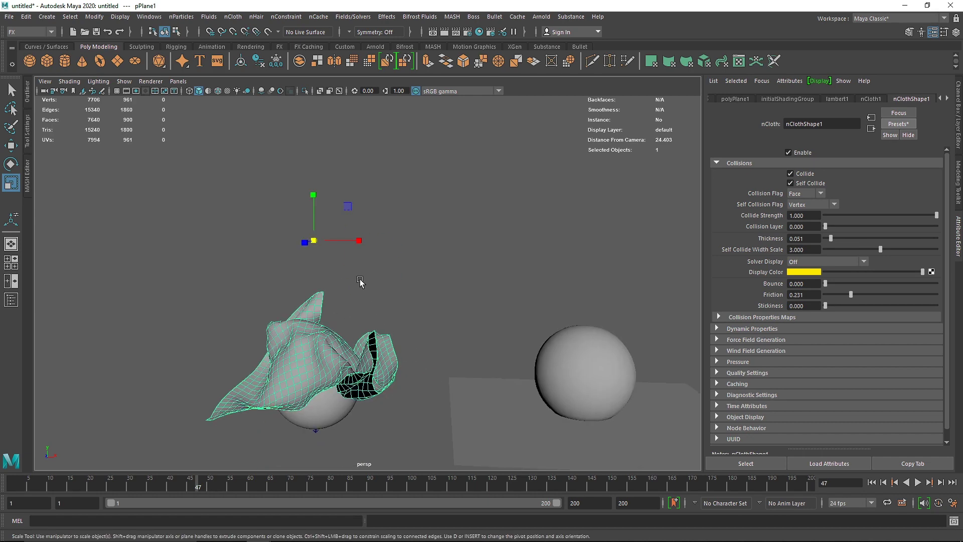
middle_click_drag(586, 430, 523, 361, "alt")
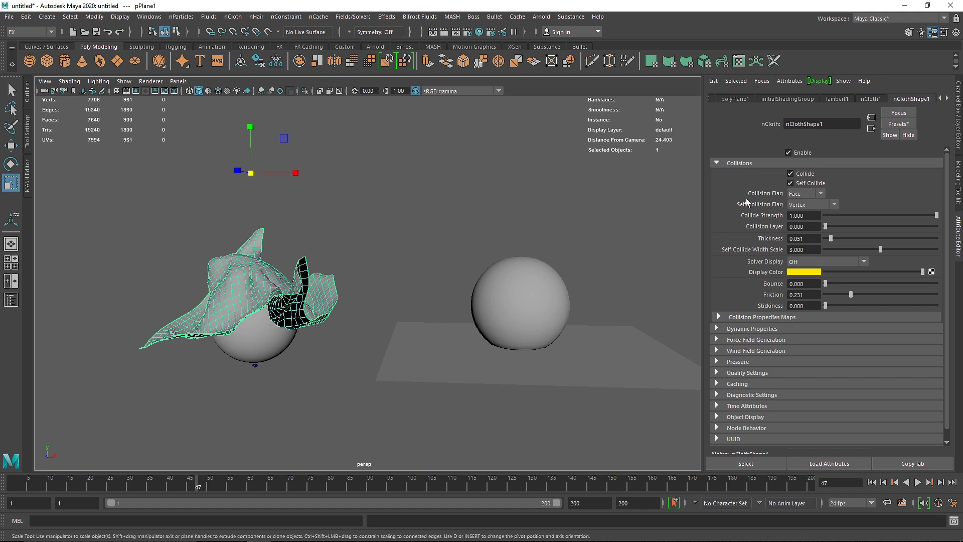
left_click(898, 124)
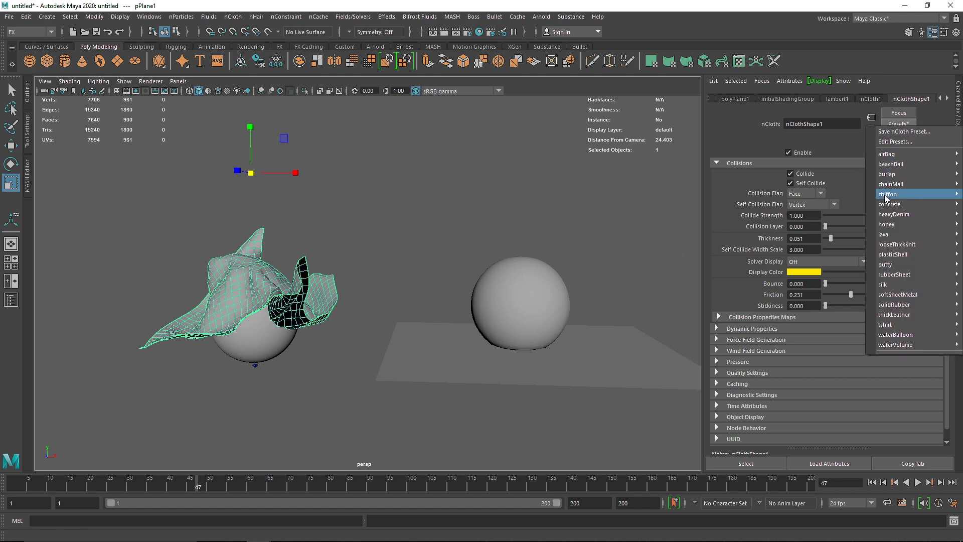
mouse_move(888, 170)
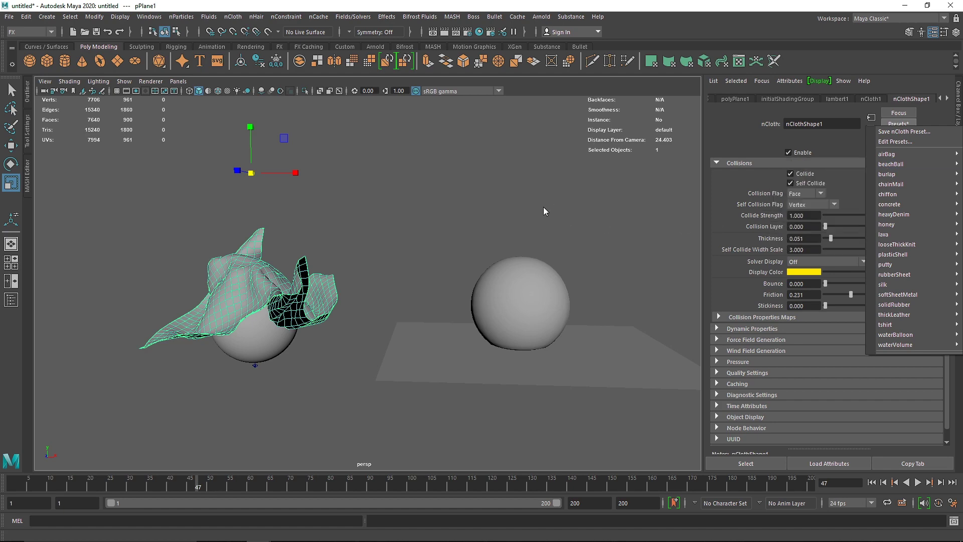
left_click(871, 482)
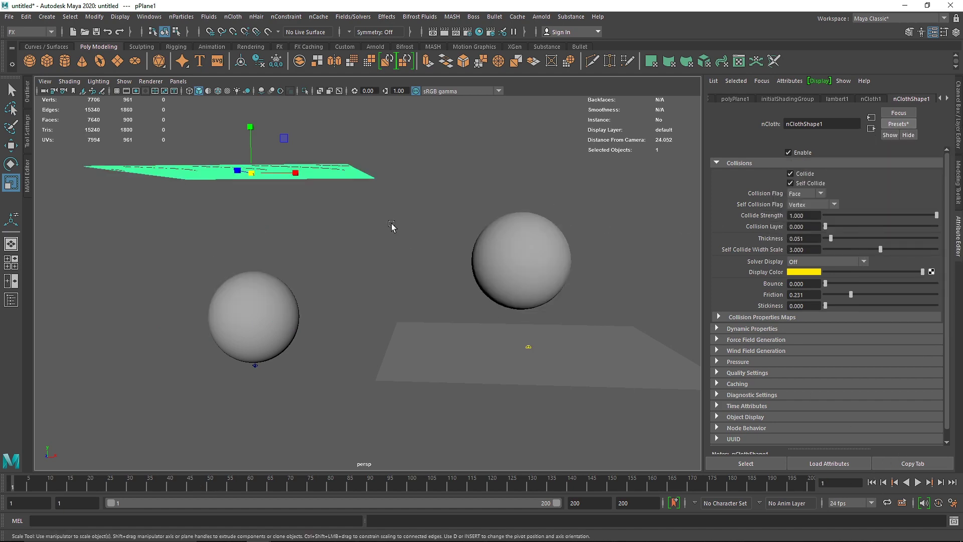
Replace the cloth plane's nCloth settings with the beachBall preset and play the simulation to frame 35
left_click_drag(339, 148, 340, 182, "alt")
left_click(887, 124)
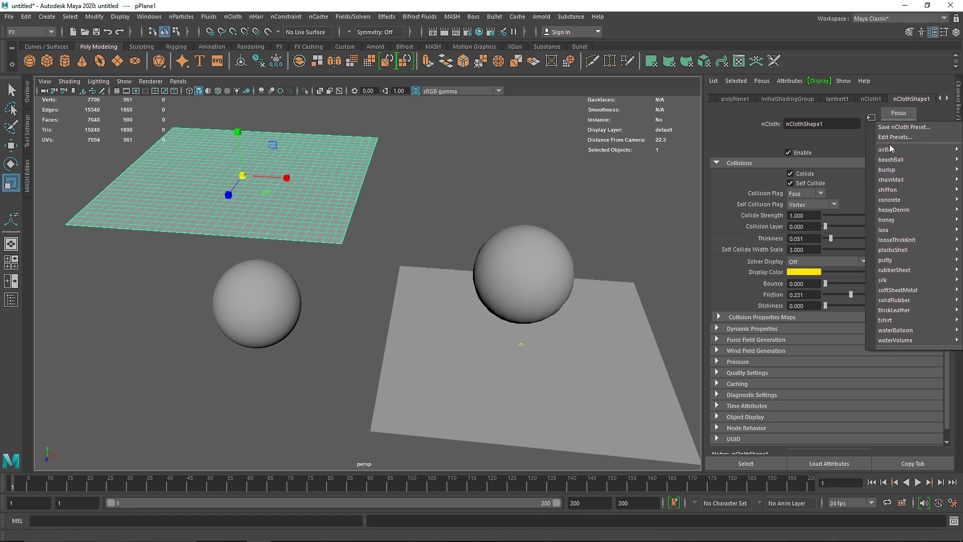
mouse_move(891, 159)
left_click(827, 161)
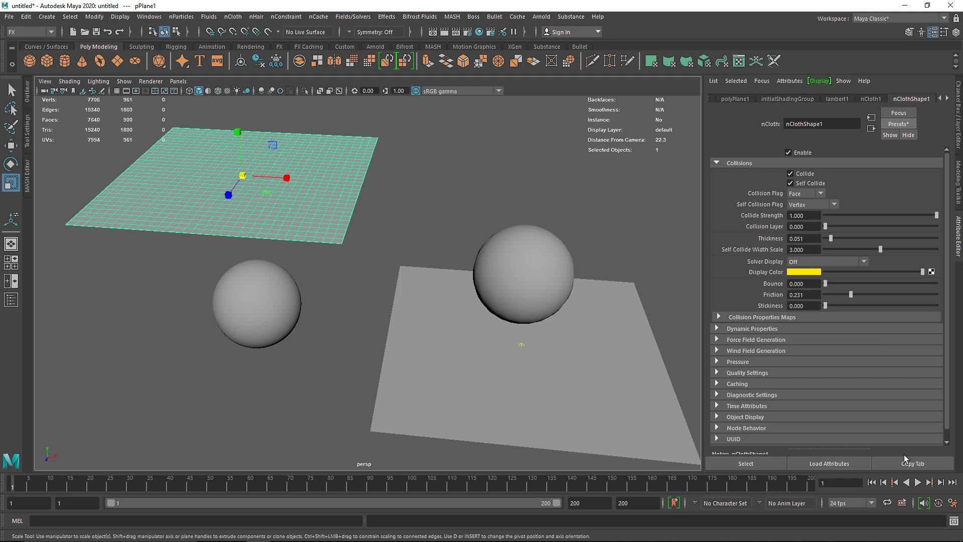
left_click(918, 481)
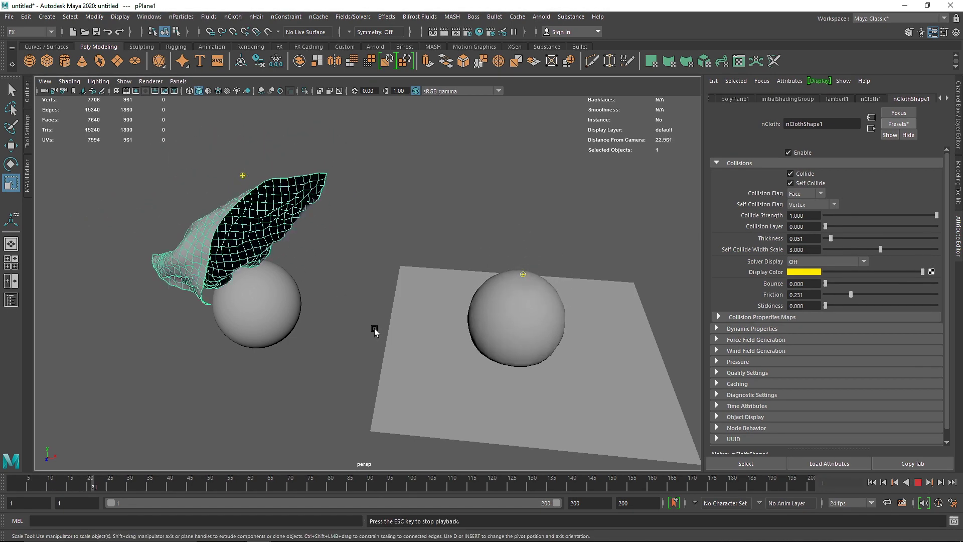
left_click(918, 481)
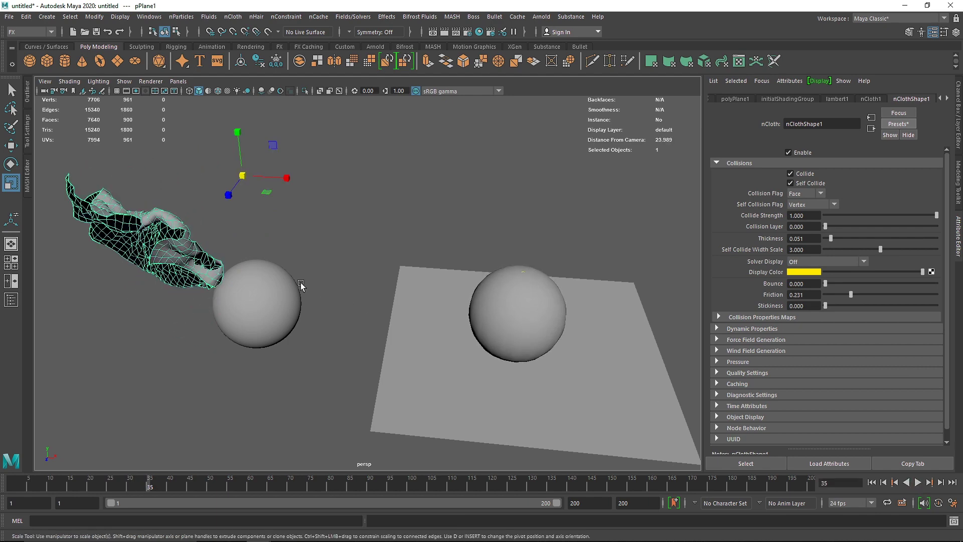
Replace the second sphere's nCloth settings with the beachBall preset and return to frame 1
left_click(563, 316)
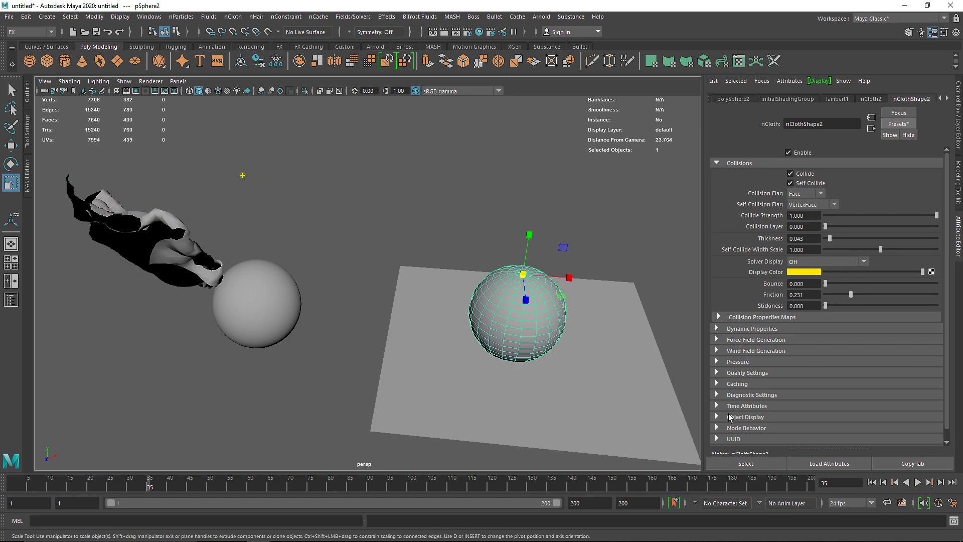
left_click(899, 123)
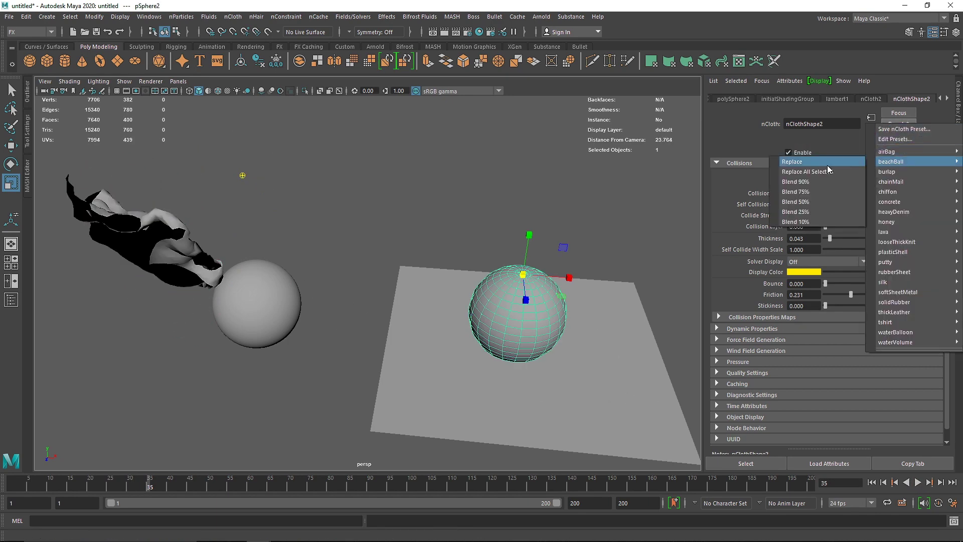
left_click(827, 165)
left_click(873, 482)
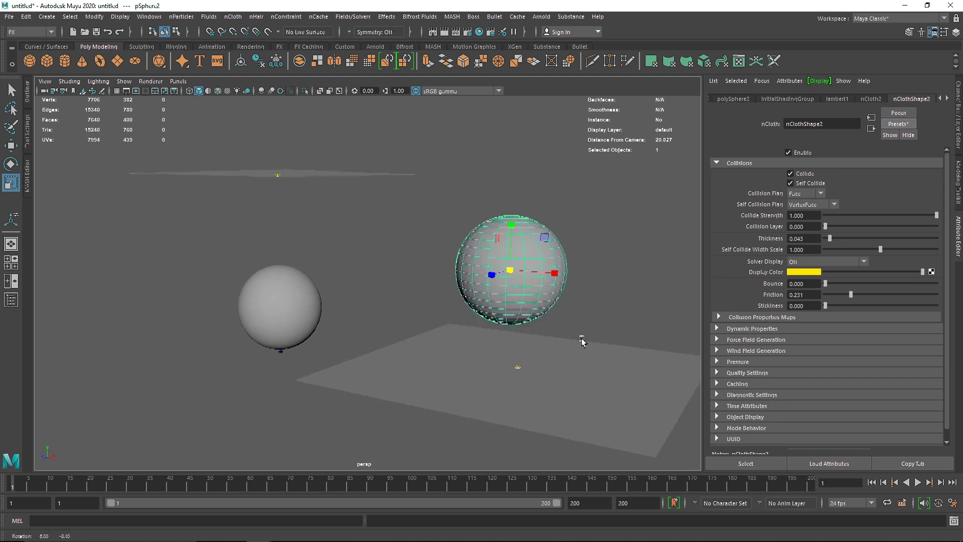
Play the simulation to frame 22 and again from the start to frame 11, examining how the beachBall sphere and cloth plane deform
left_click(918, 482)
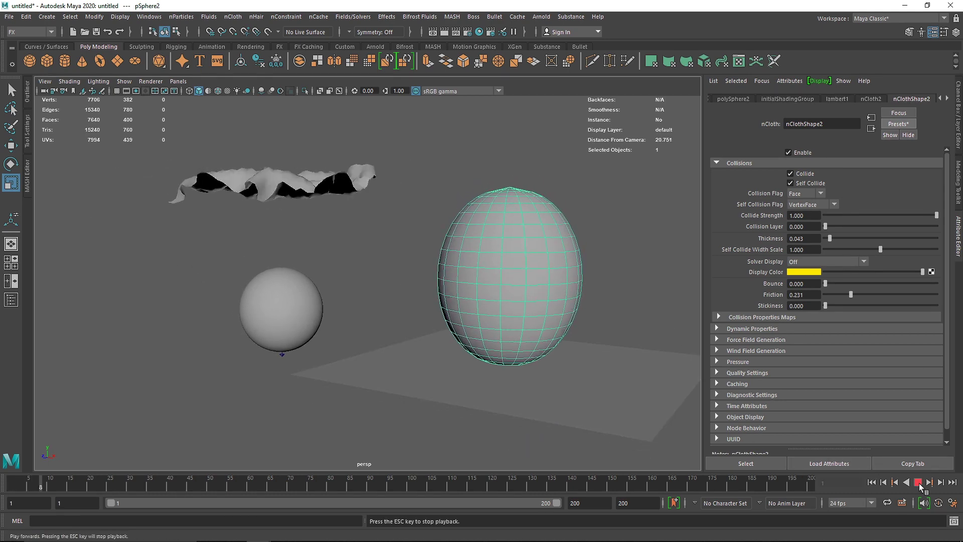
left_click(919, 482)
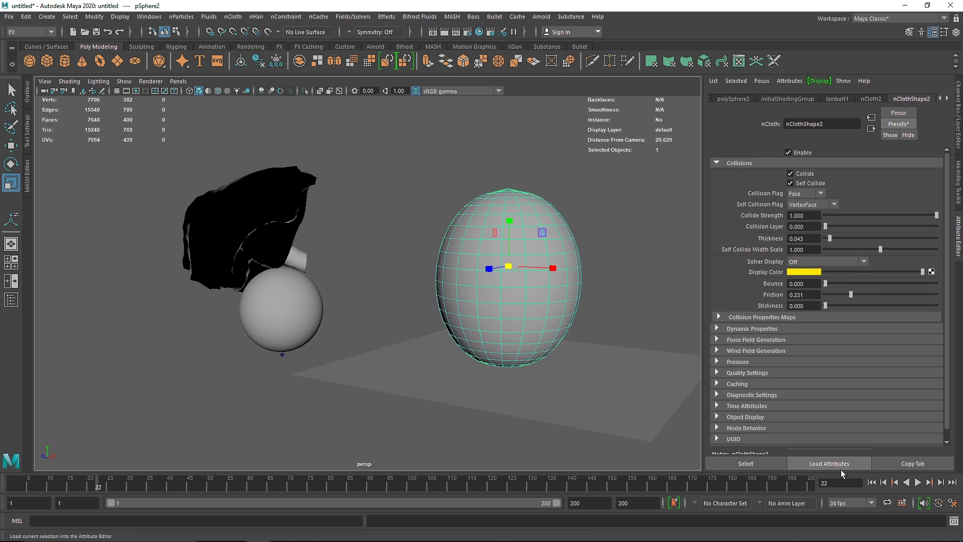
left_click(872, 483)
left_click(919, 483)
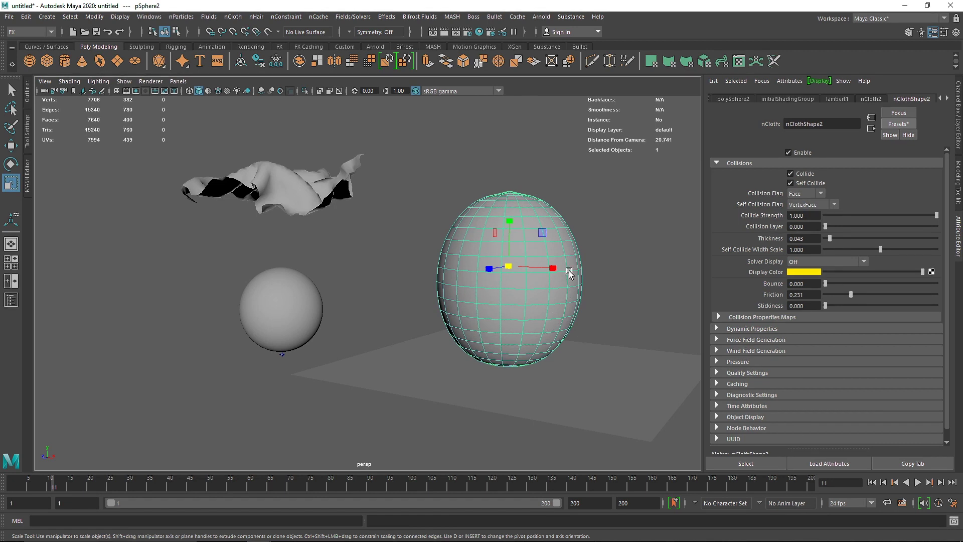
left_click(269, 173)
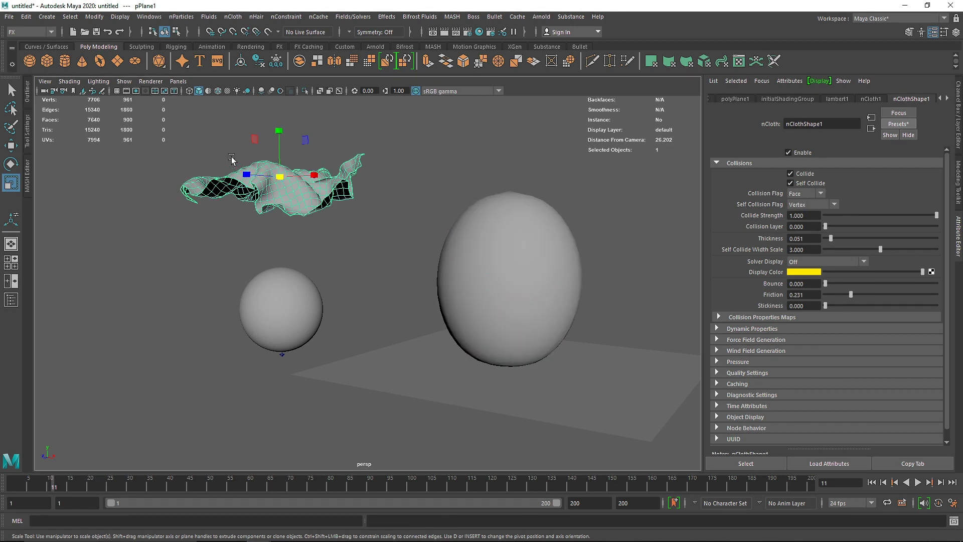
Delete the second sphere and the ground plane beneath it
left_click(546, 312)
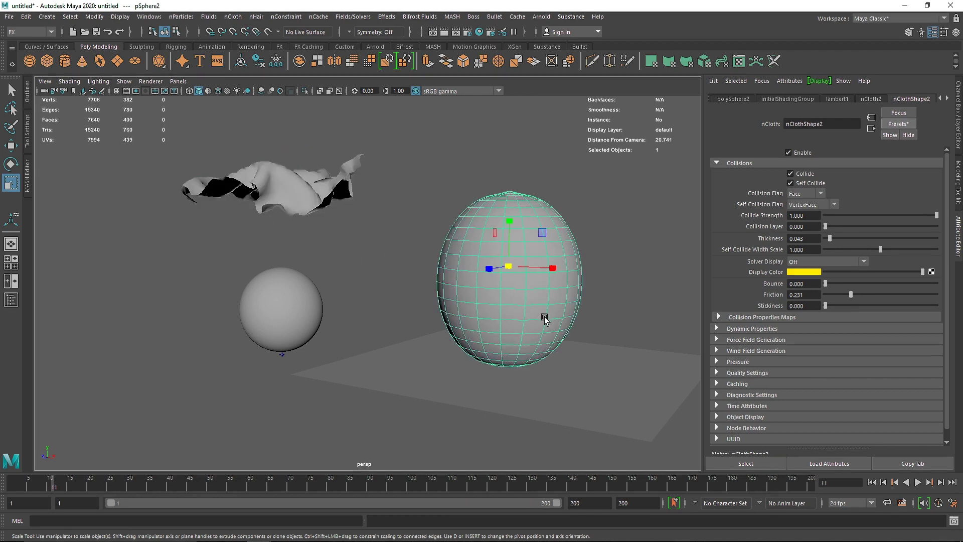
key("Delete")
left_click(509, 370)
key("Delete")
Return to frame 1 and replace the cloth plane's nCloth settings with the concrete preset
left_click(271, 291)
key("f")
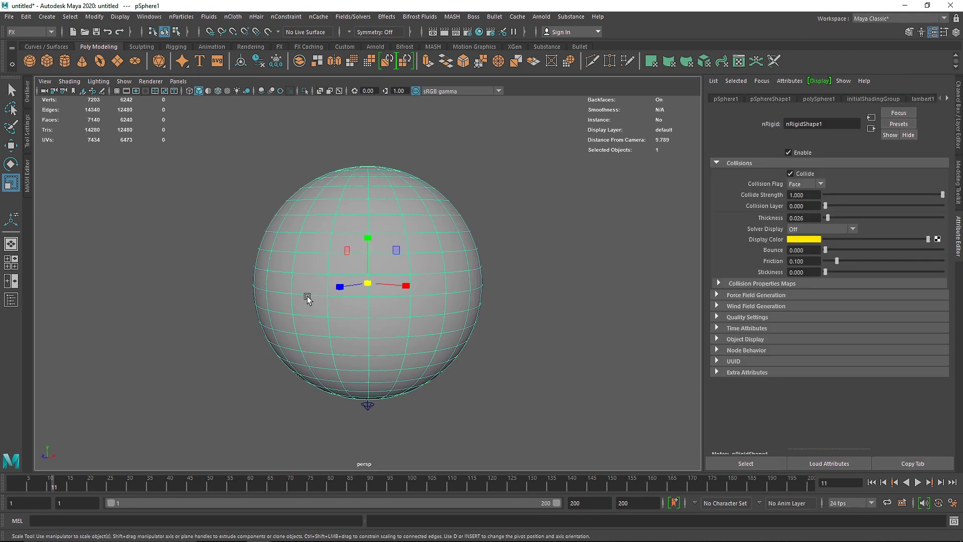
scroll(382, 303, "down", 4)
middle_click_drag(411, 240, 410, 241, "alt")
left_click_drag(404, 283, 400, 301, "alt")
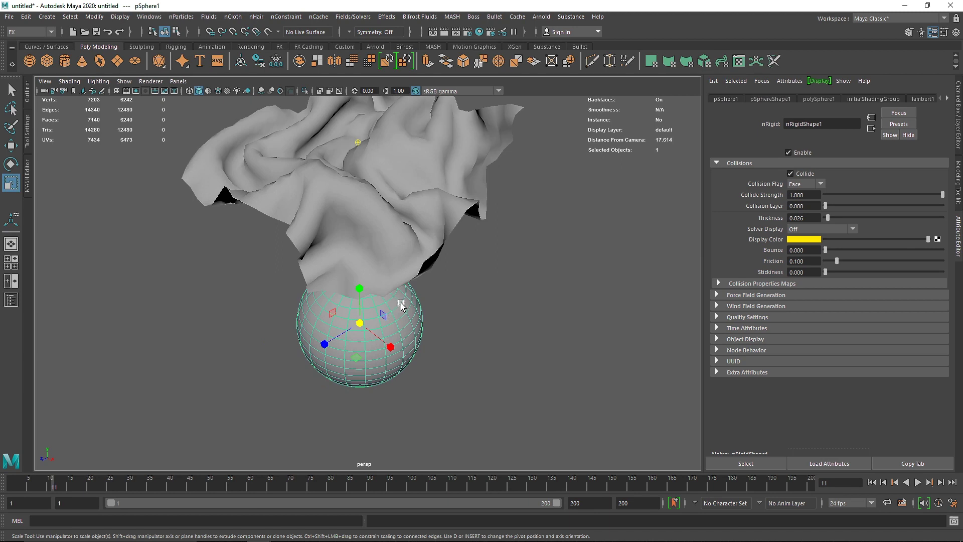
scroll(401, 291, "down", 5)
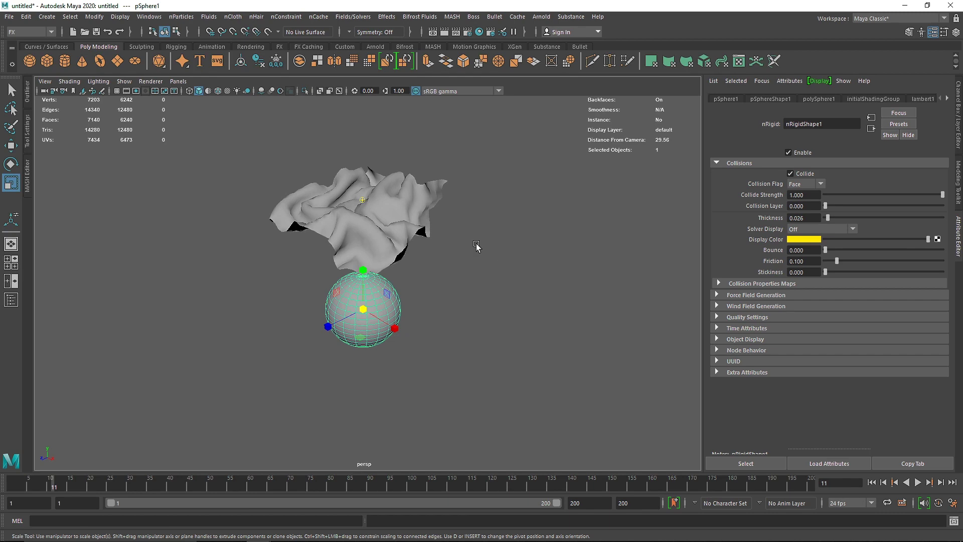
left_click(876, 480)
left_click(424, 225)
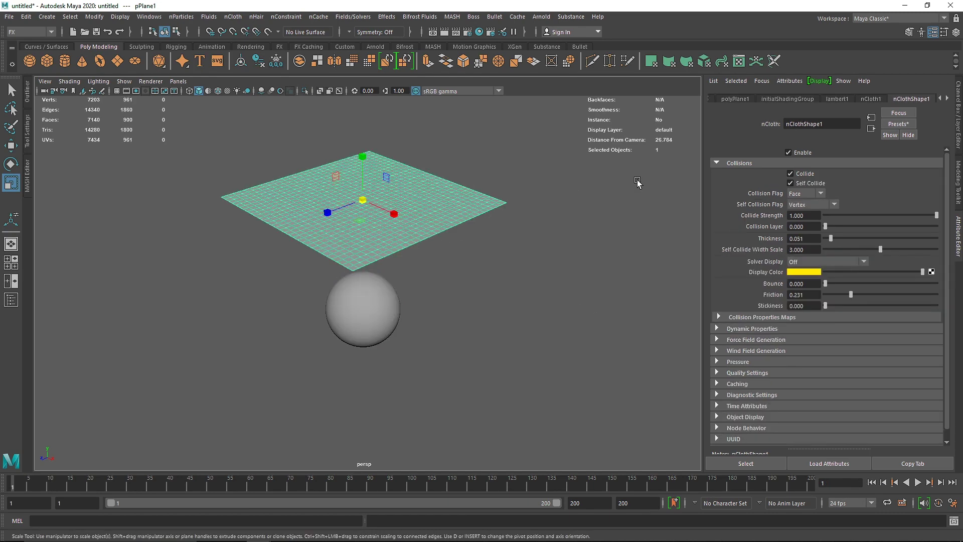
left_click(897, 124)
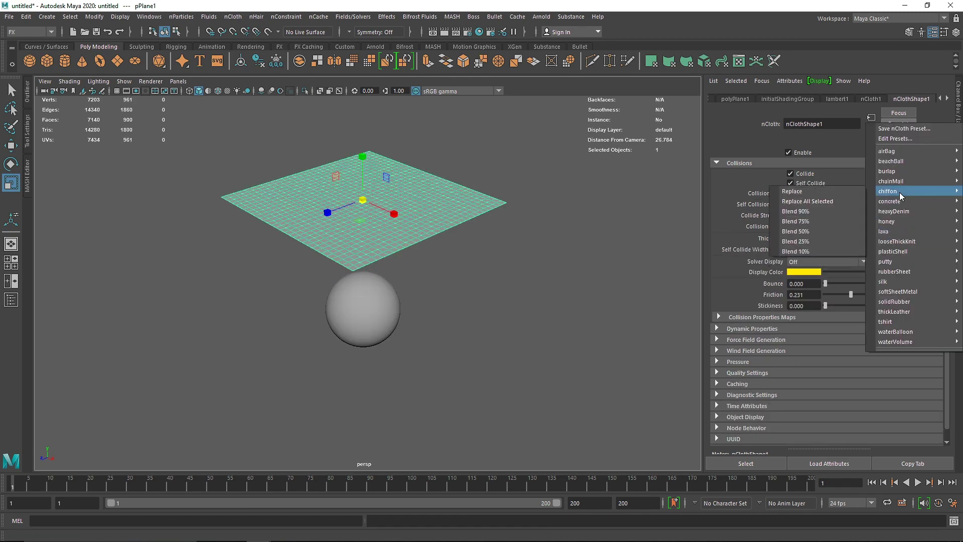
mouse_move(902, 200)
left_click(847, 202)
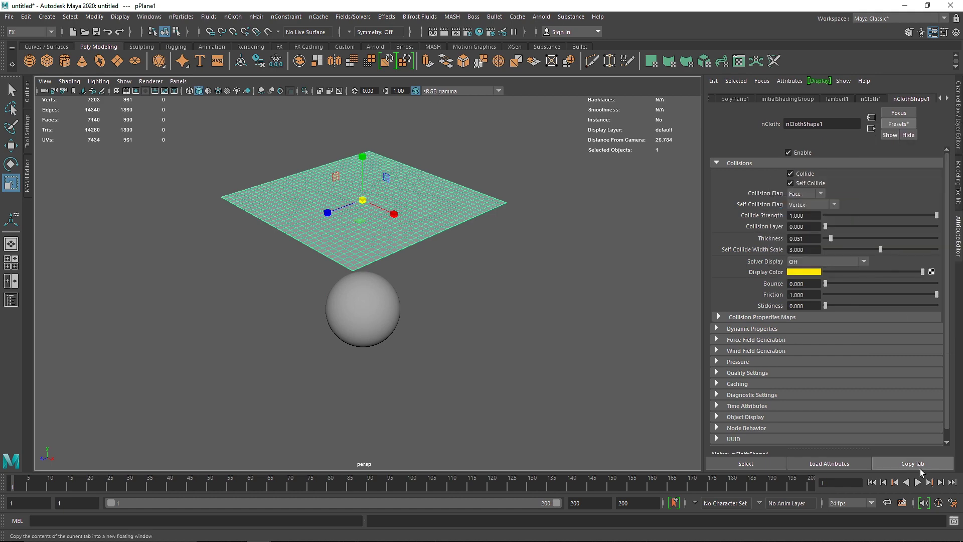
Play the simulation to frame 60 and examine how the concrete plane rests on the sphere
left_click(916, 484)
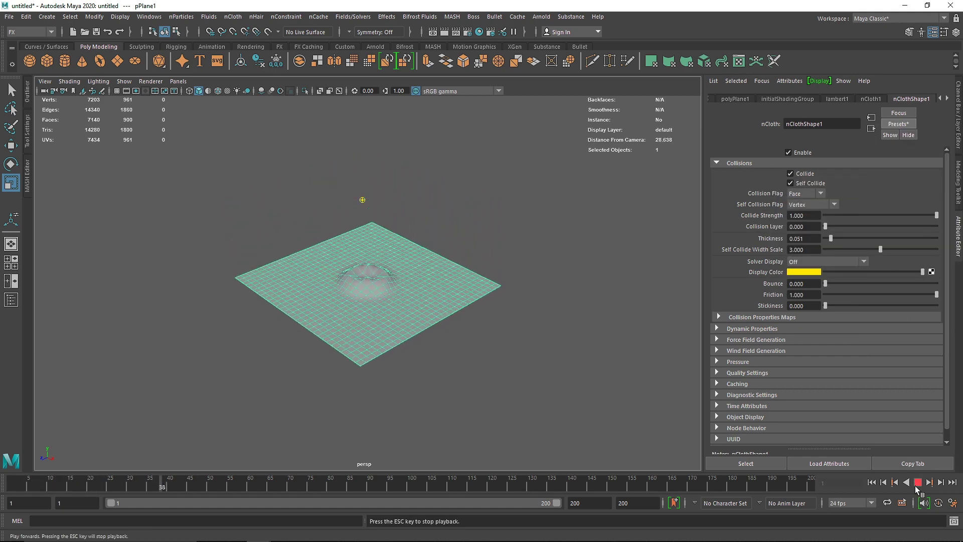
key("Escape")
mouse_move(461, 292)
left_mouse_down("alt")
mouse_move(466, 251)
mouse_move(452, 284)
left_mouse_up("alt")
scroll(382, 300, "up", 6)
left_click_drag(384, 296, 514, 258, "alt")
scroll(389, 276, "down", 5)
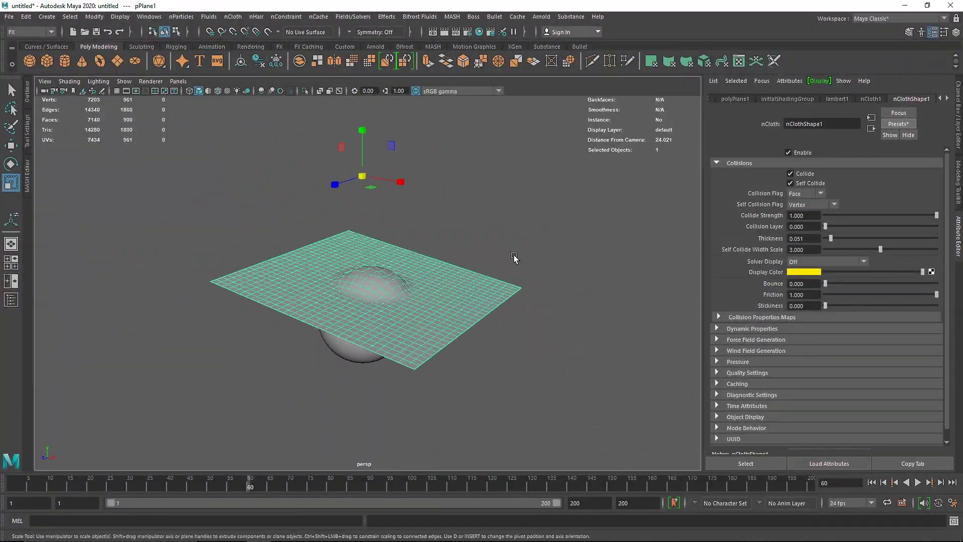
Replace the cloth plane's nCloth settings with the honey preset and play the simulation onward from frame 60, examining how it stretches
left_click(897, 126)
mouse_move(906, 227)
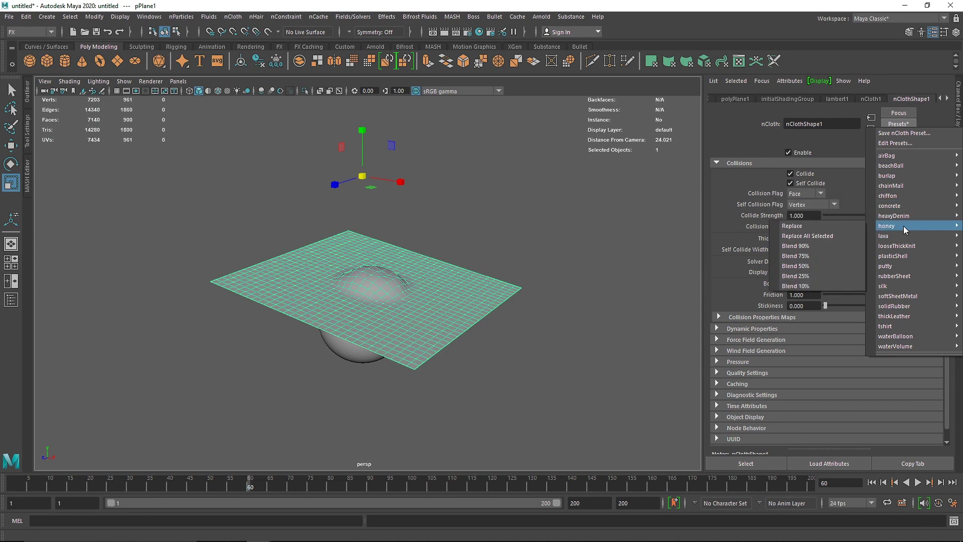
left_click(810, 227)
left_click(918, 482)
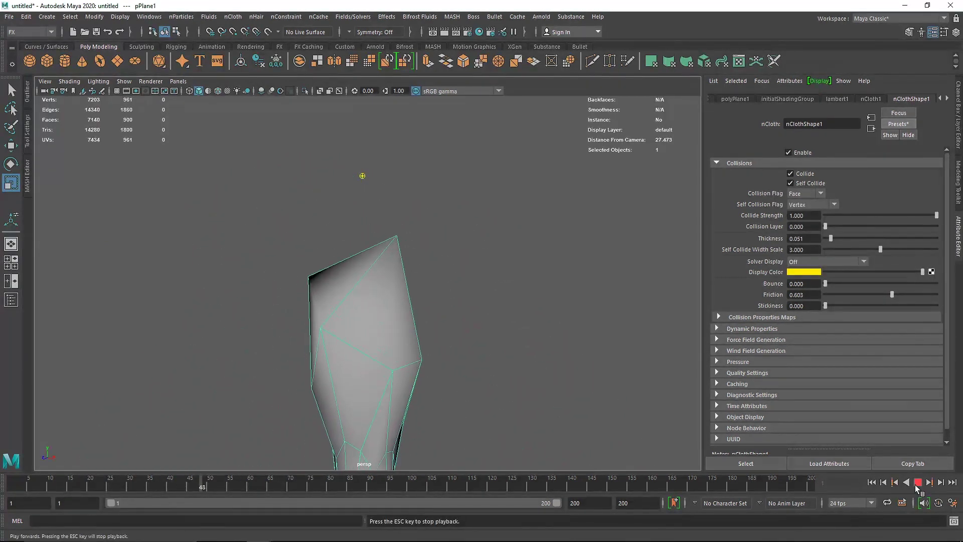
left_click(918, 482)
left_click_drag(369, 366, 544, 408, "alt")
left_click(918, 482)
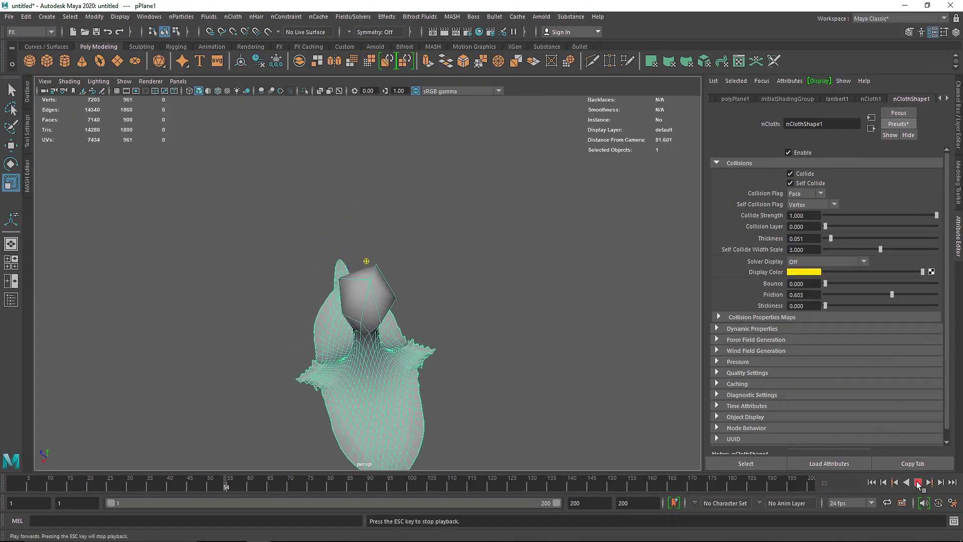
left_click(917, 483)
Replace the cloth plane's nCloth settings with the plasticShell preset and play the simulation from frame 1 to frame 65
left_click(872, 483)
left_click_drag(517, 301, 612, 258, "alt")
scroll(432, 275, "up", 3)
mouse_move(386, 226)
left_mouse_down("alt")
mouse_move(381, 247)
mouse_move(381, 236)
left_mouse_up("alt")
scroll(381, 247, "up", 6)
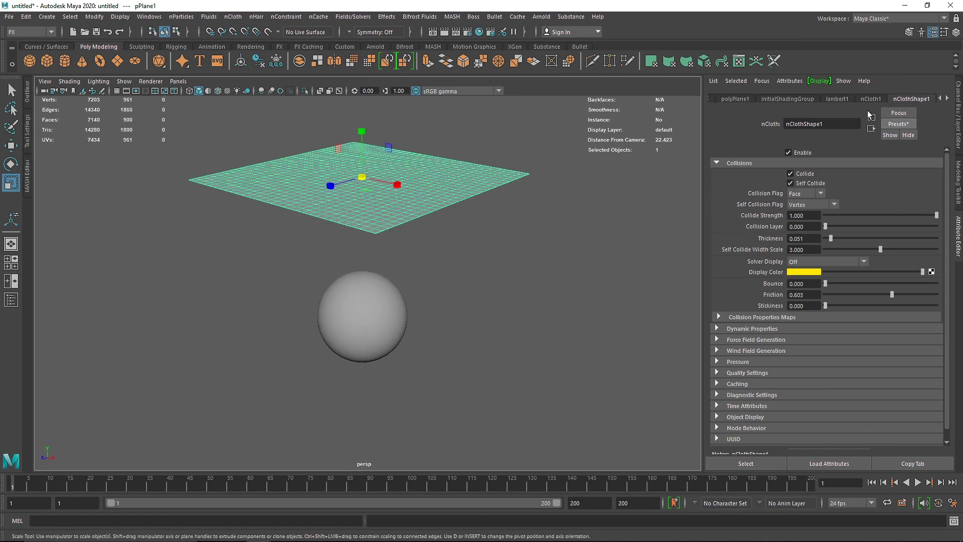
left_click(898, 123)
mouse_move(903, 252)
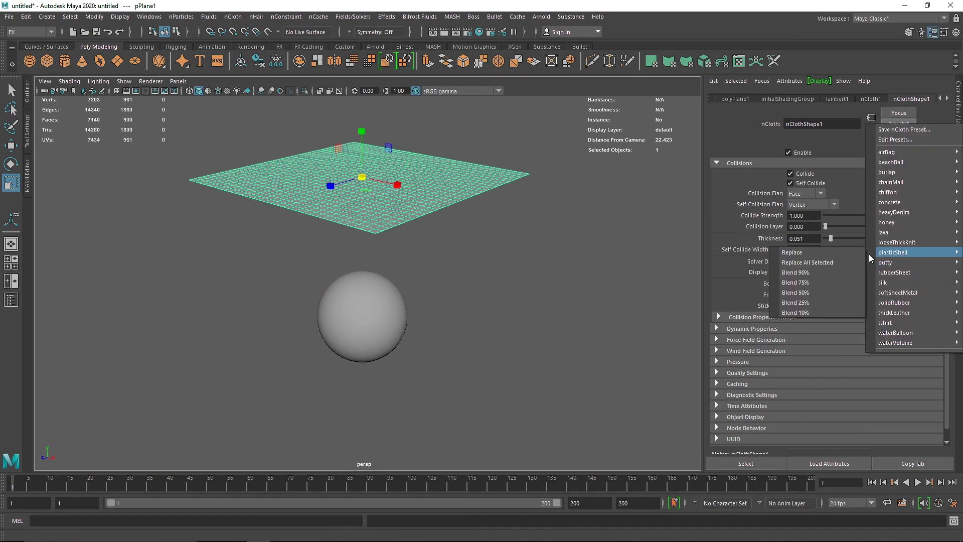
left_click(802, 252)
left_click(917, 483)
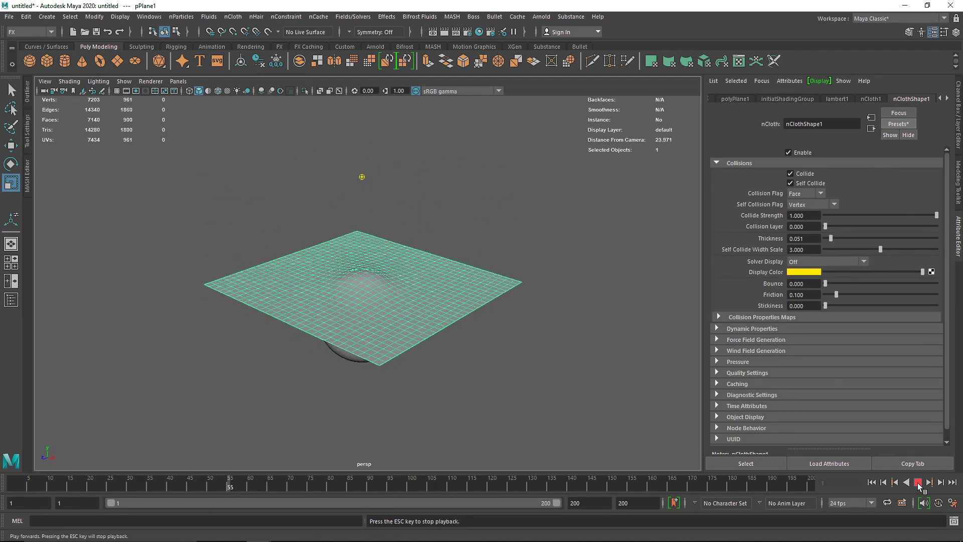
left_click(918, 482)
Replace the cloth plane's nCloth settings with the silk preset and resume the simulation from frame 65
left_click(899, 124)
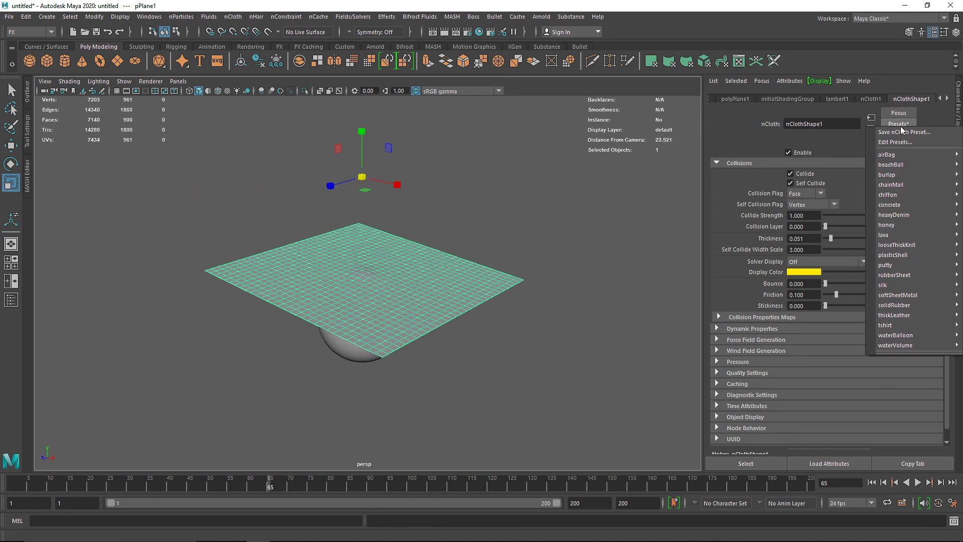
mouse_move(897, 244)
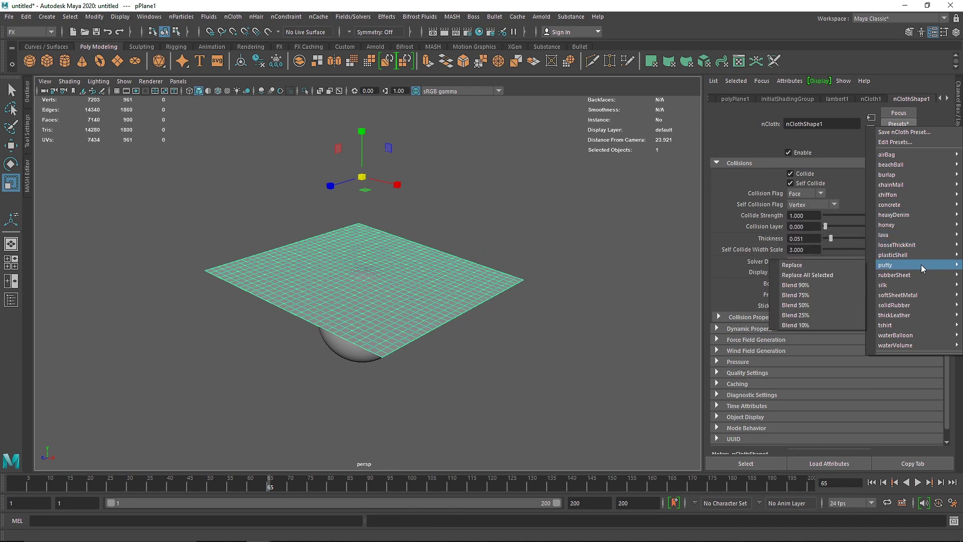
mouse_move(905, 284)
left_click(809, 281)
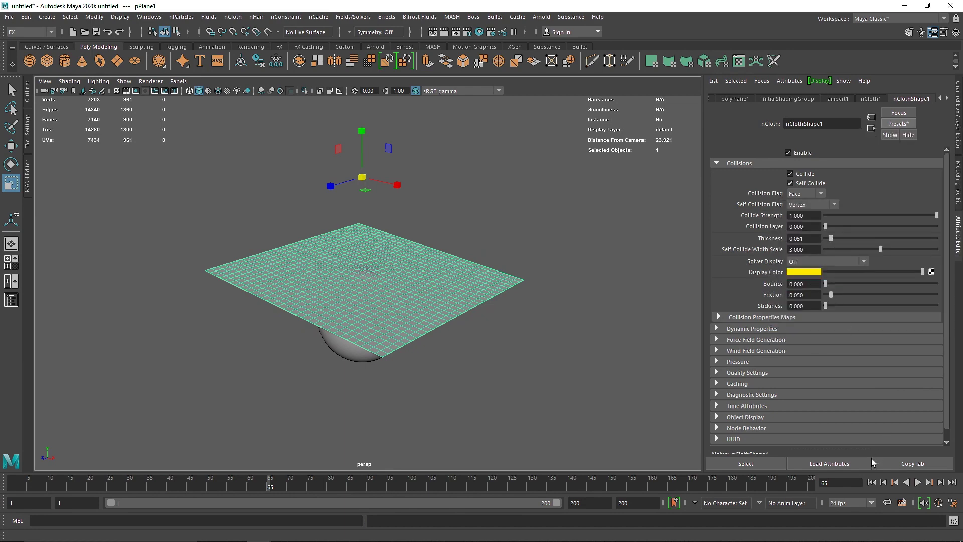
left_click(918, 483)
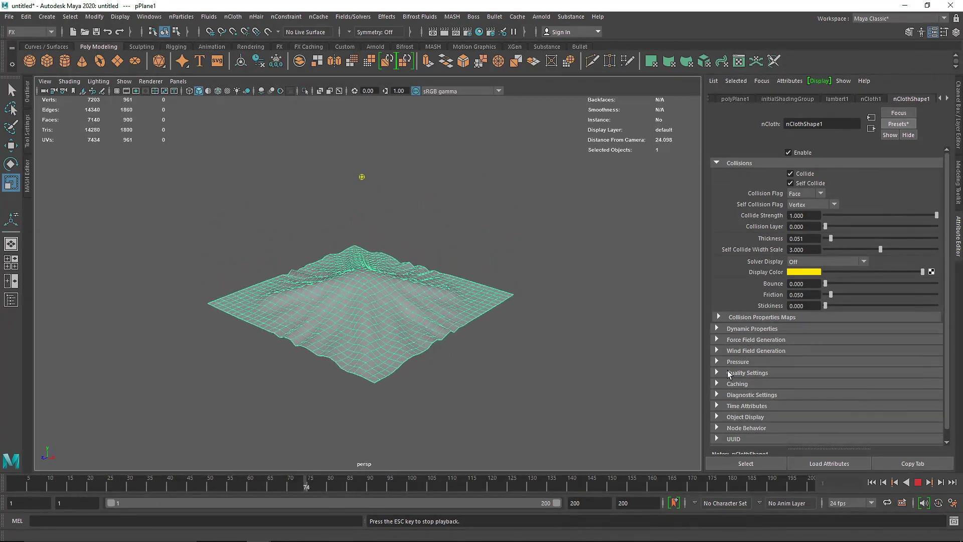
Examine how the silk cloth drapes over the sphere and stop playback at frame 187
left_click_drag(480, 294, 483, 268, "alt")
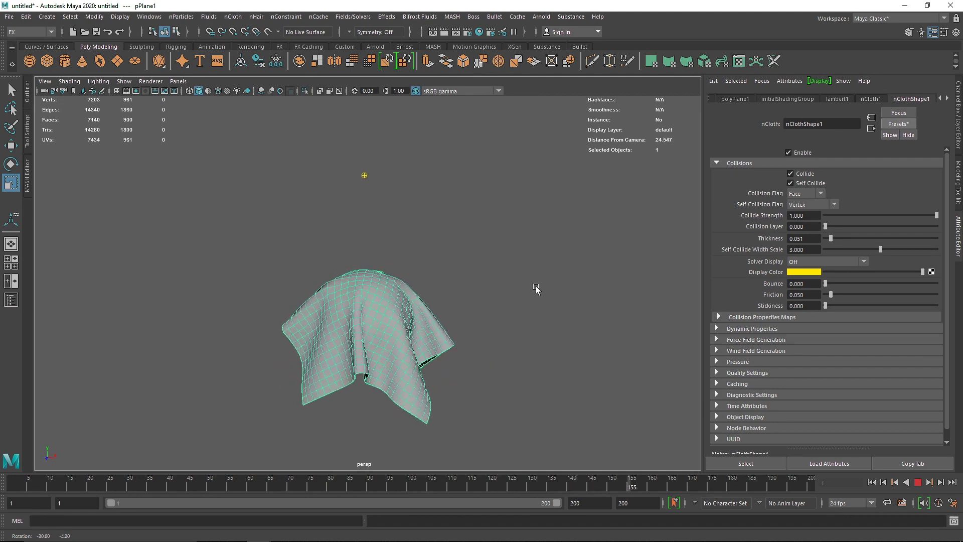
left_click(918, 482)
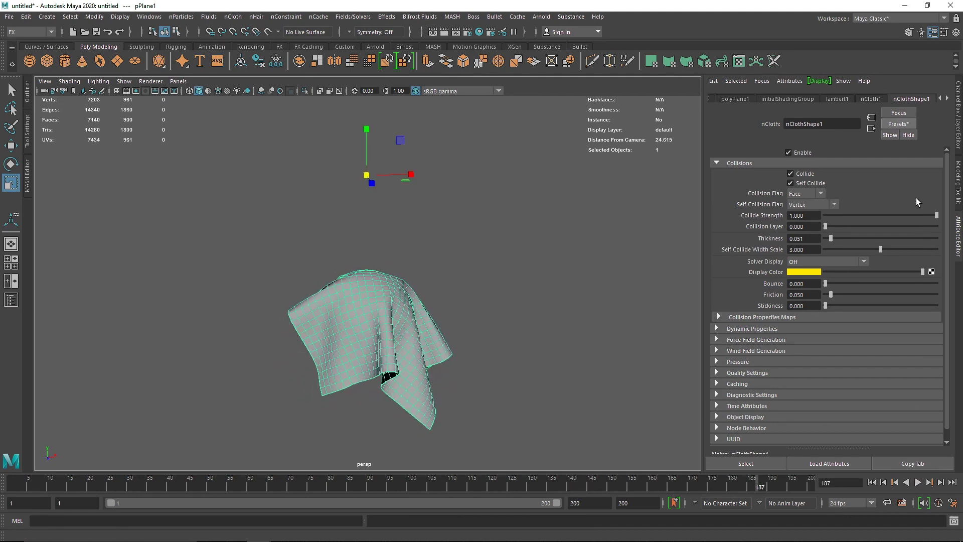
Replace the cloth plane's nCloth settings with the tshirt preset and play the simulation from frame 1 to frame 97
left_click(892, 125)
mouse_move(898, 324)
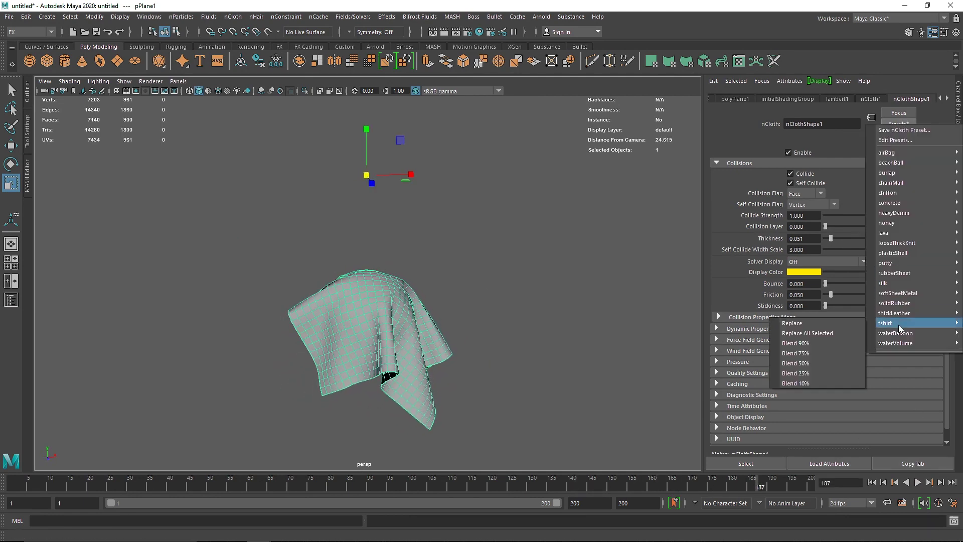
mouse_move(902, 295)
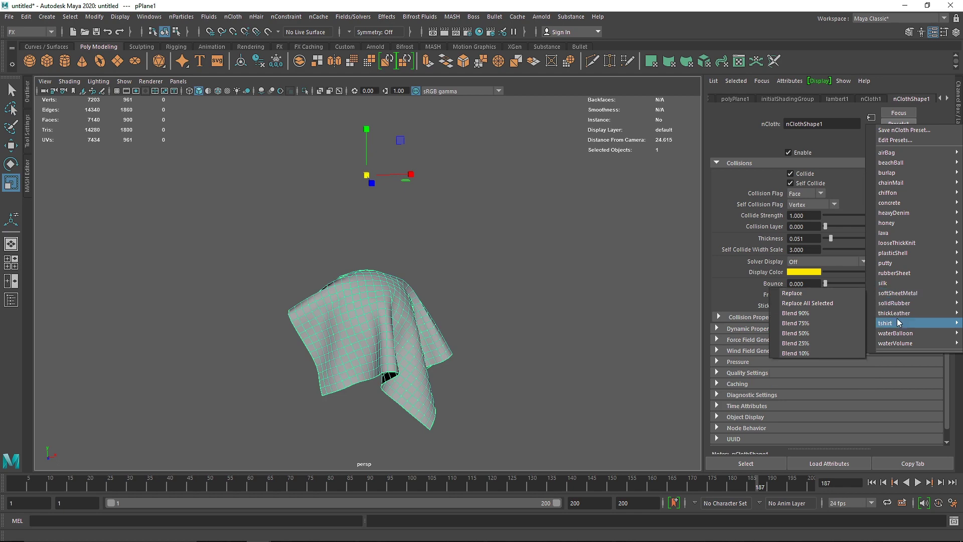
left_click(824, 324)
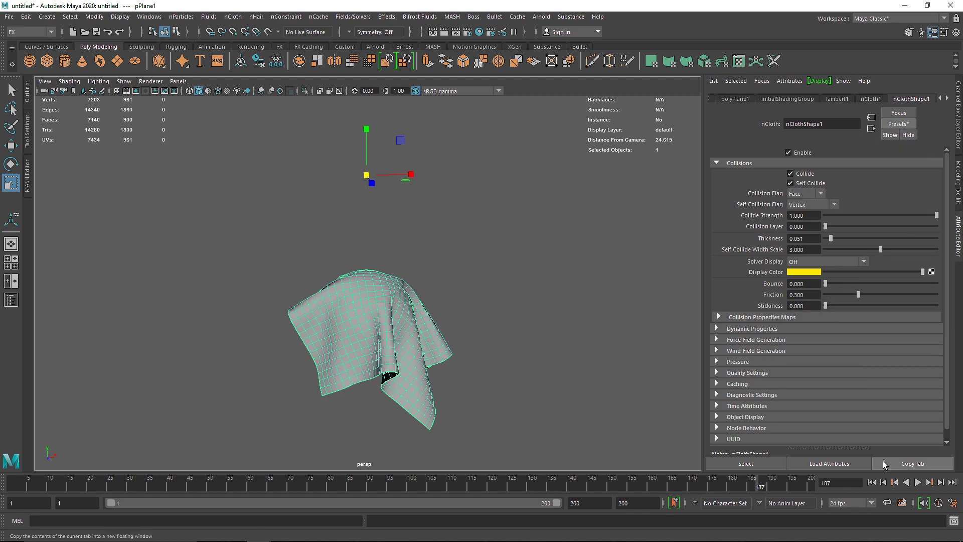
left_click(873, 482)
left_click(918, 482)
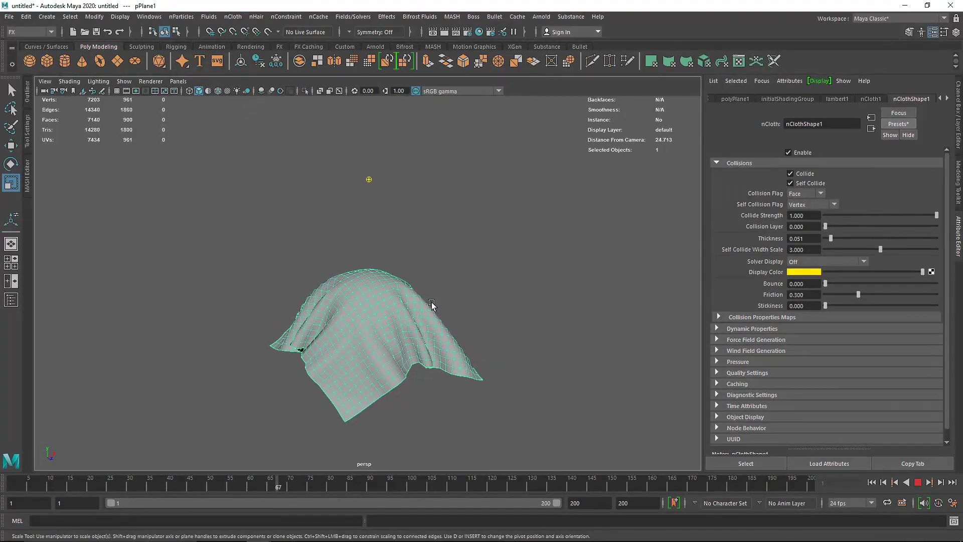
left_click(919, 483)
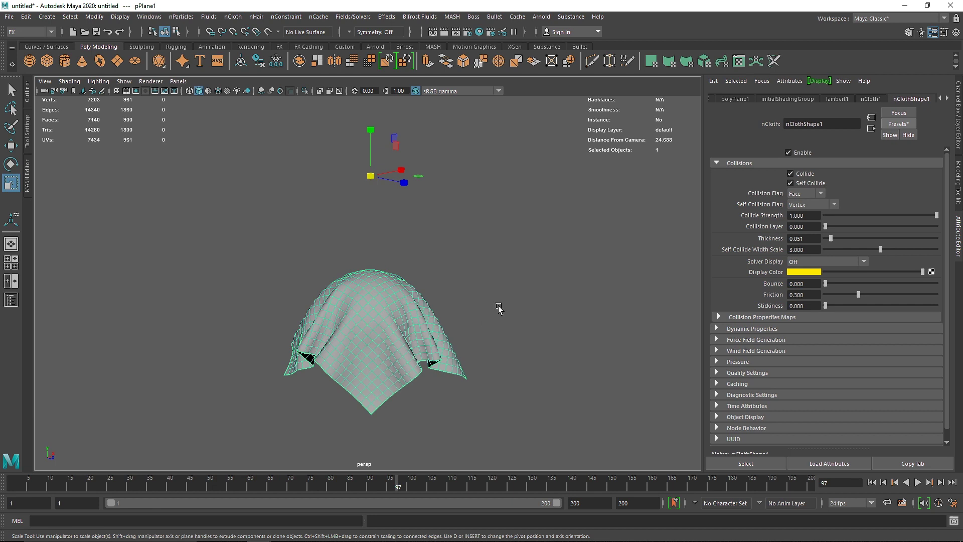
Set the cloth's Stretch Resistance to 10 in its Dynamic Properties and play the simulation from frame 1
left_click(736, 329)
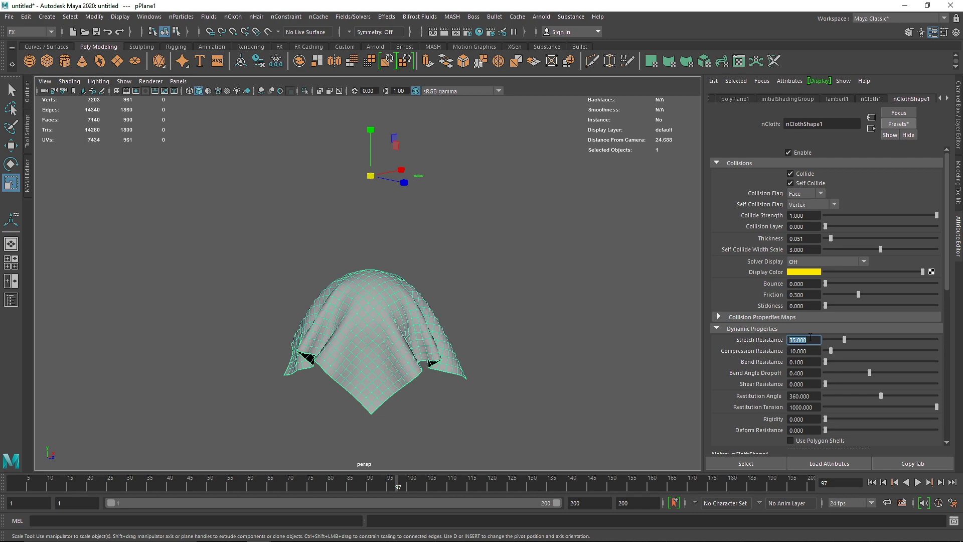
left_click(871, 482)
left_click(917, 482)
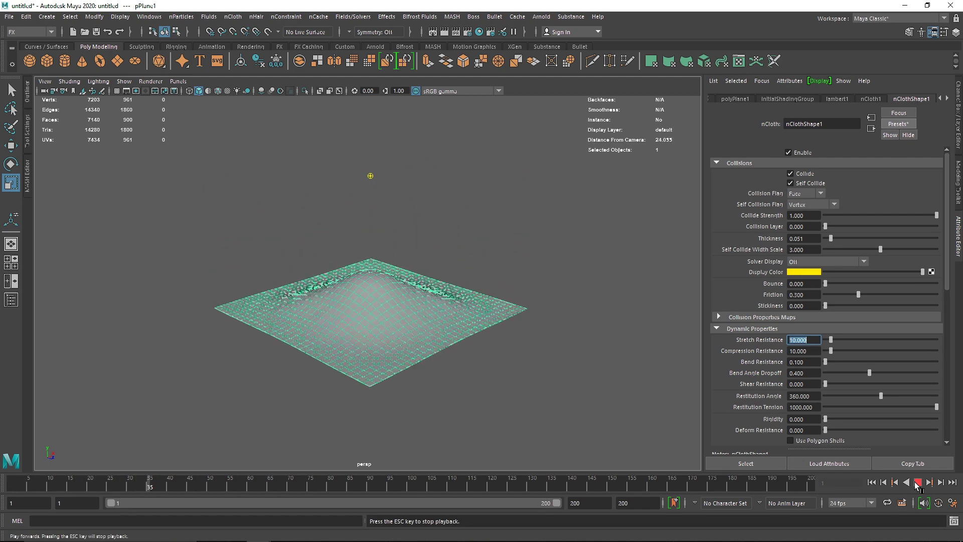
Raise the cloth's Stretch Resistance to about 124.5, restart the simulation, and raise the value to the slider's maximum
left_click(891, 341)
left_click(871, 482)
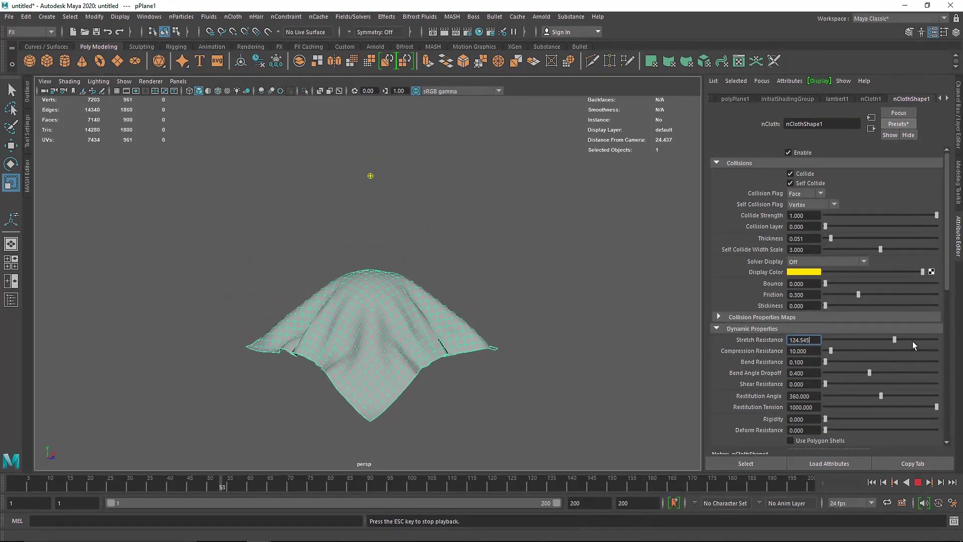
left_click_drag(934, 339, 938, 339)
Replay the simulation with Stretch Resistance set to 0, and restart it with the value set to 10
left_click(871, 482)
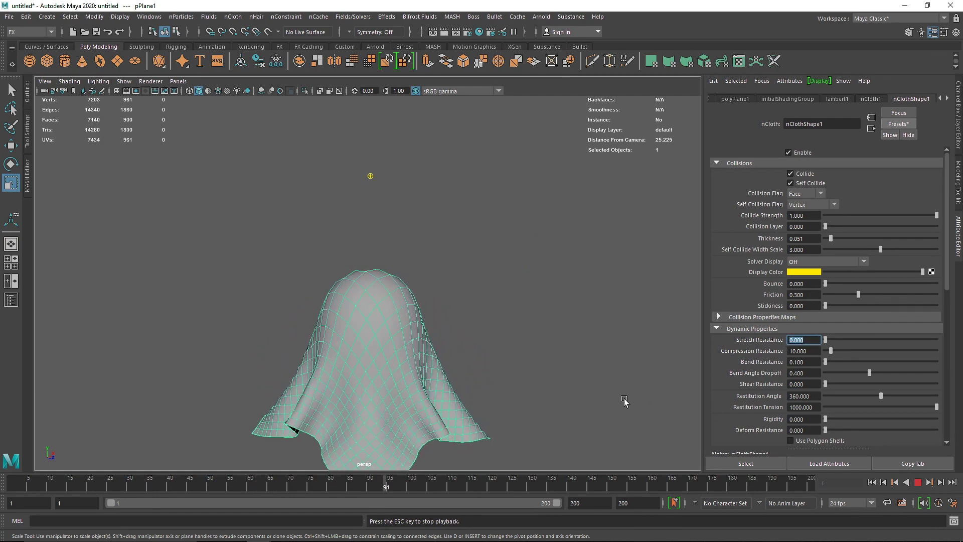
left_click(871, 482)
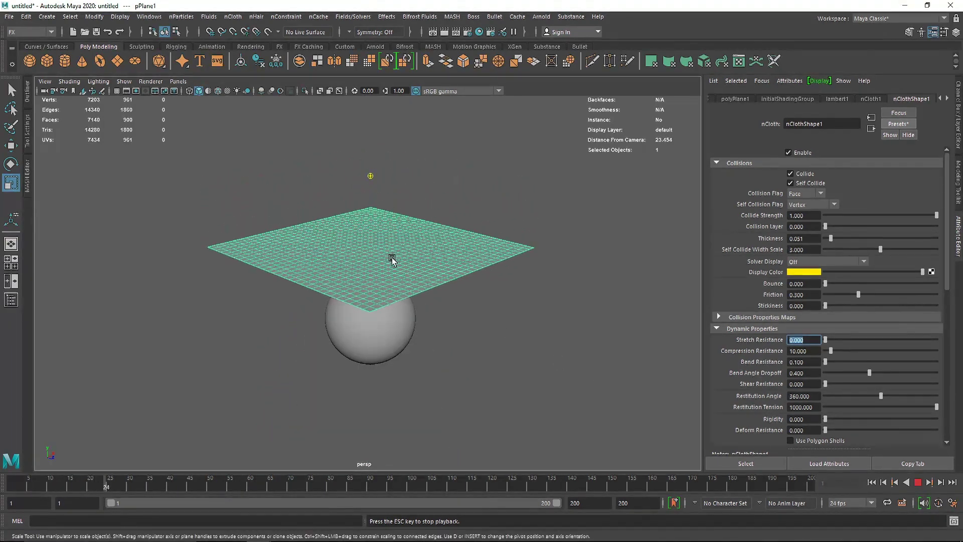
type("10")
key("Return")
left_click(872, 483)
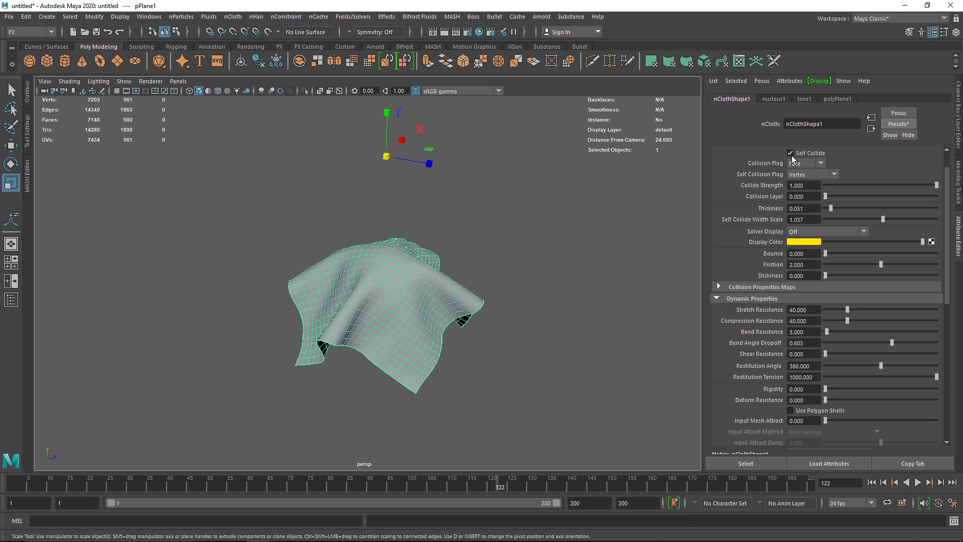
left_click(897, 123)
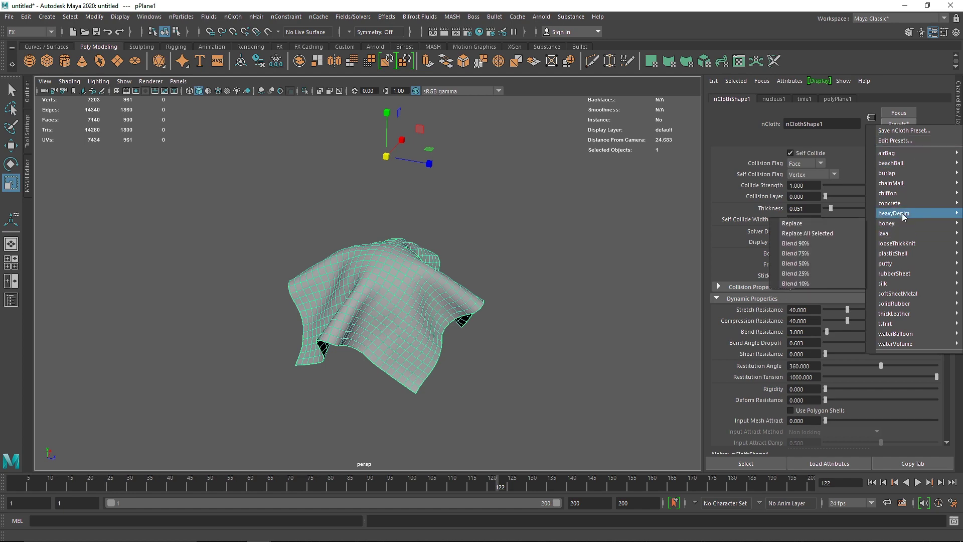
mouse_move(903, 204)
left_click(855, 202)
left_click(547, 191)
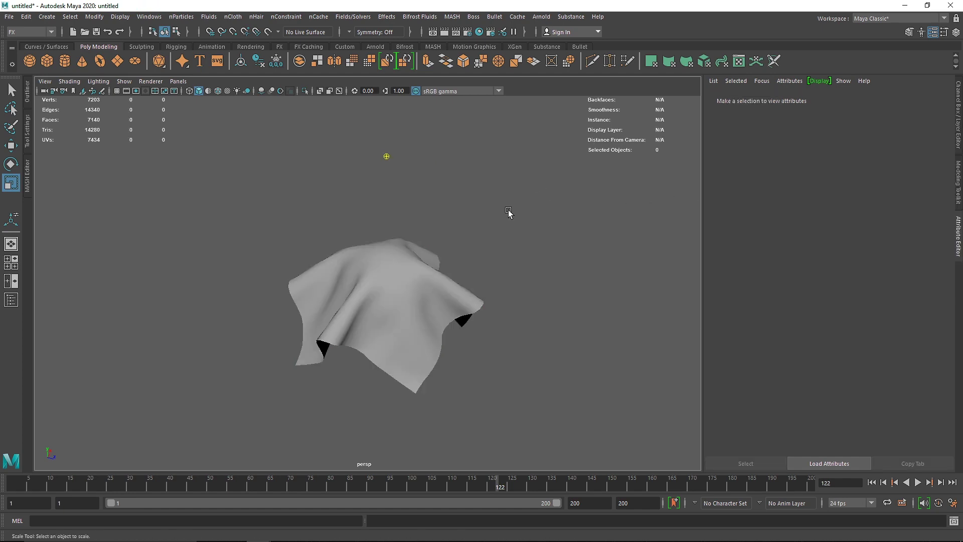
Delete the cloth plane and the collider sphere from the scene
left_click(412, 267)
key("Delete")
left_click(401, 272)
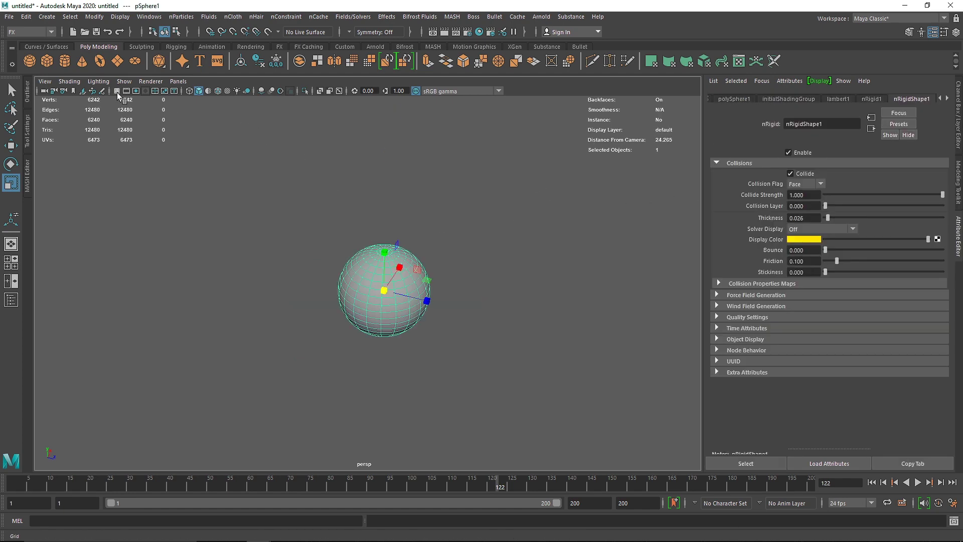
key("Delete")
Create a polygon plane, scale it up as a ground surface, and make it a passive collider
left_click(117, 60)
left_click_drag(383, 292, 482, 321)
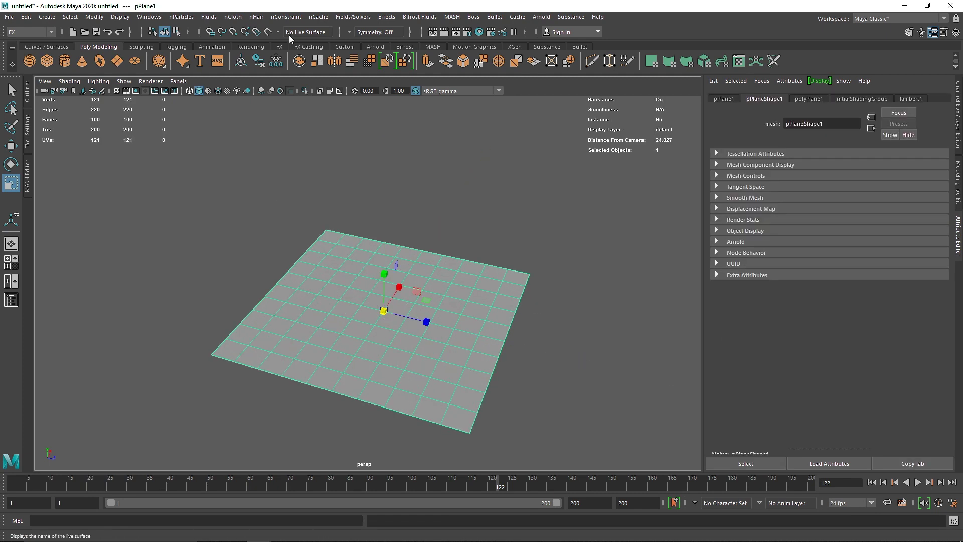
left_click(256, 47)
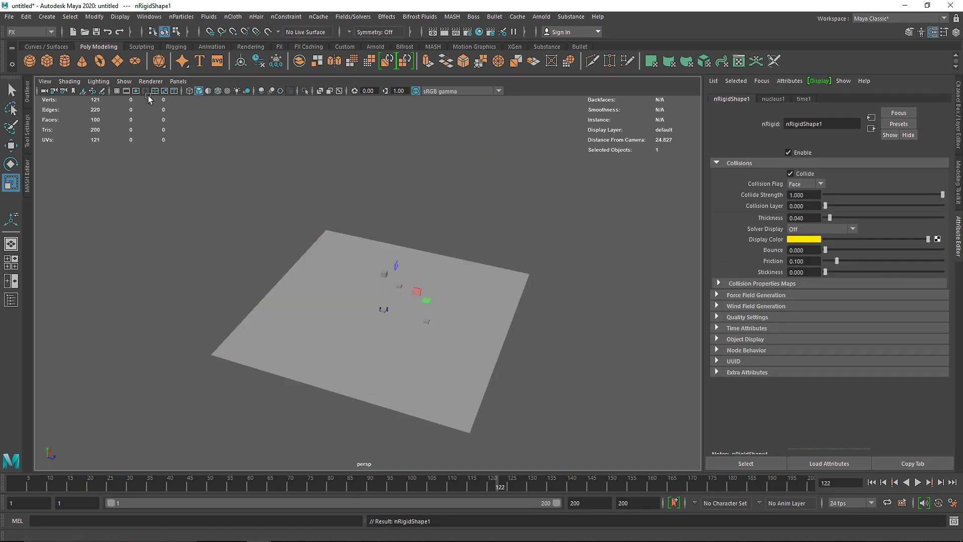
Create a polygon torus, raise it above the plane, and convert it to nCloth
left_click(100, 60)
left_click_drag(377, 264, 403, 219)
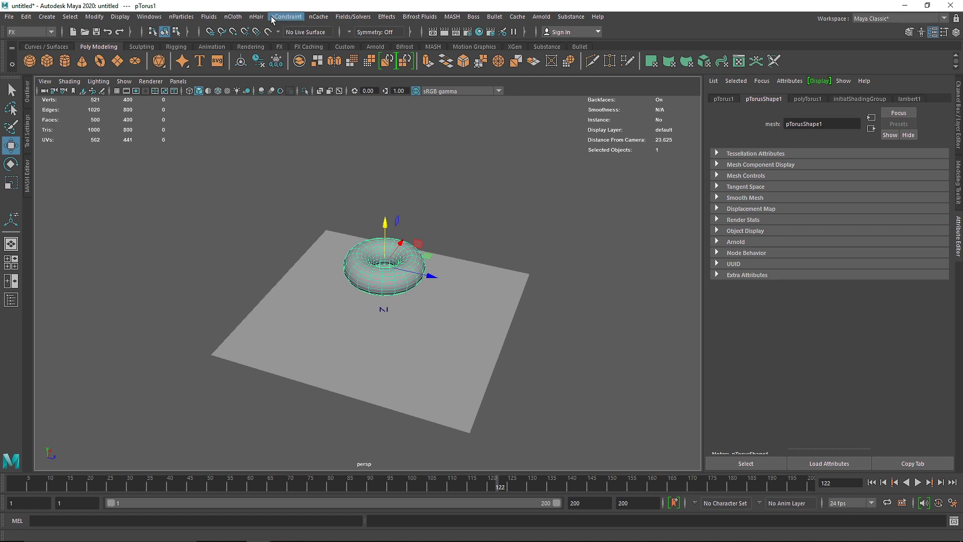
left_click(233, 17)
left_click(253, 53)
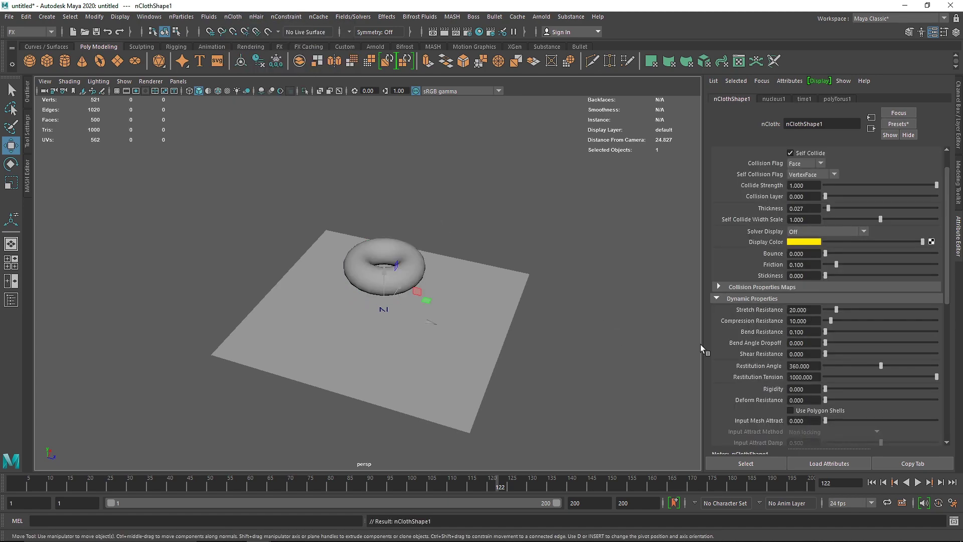
Replace the torus's nCloth settings with the waterBalloon preset and play the simulation
left_click(899, 124)
mouse_move(896, 333)
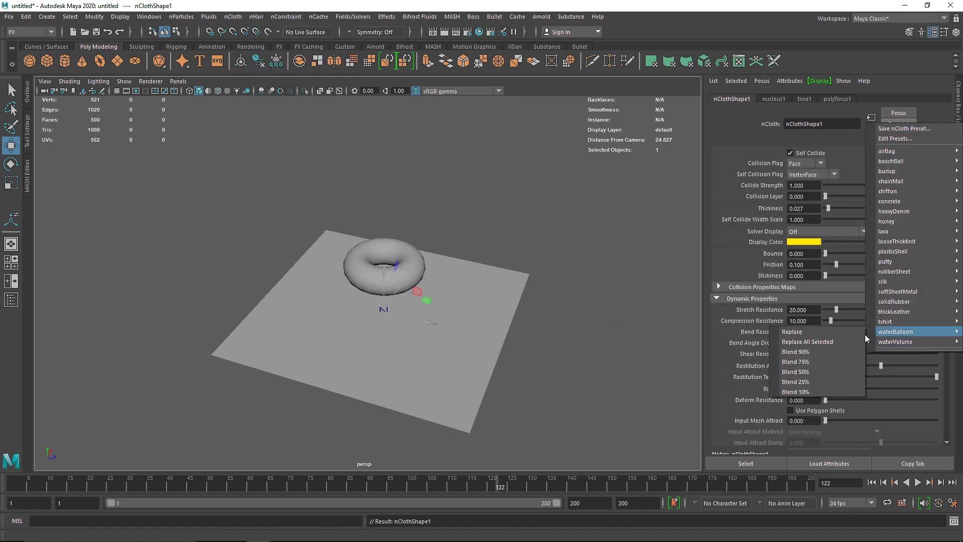
left_click(813, 332)
left_click(918, 482)
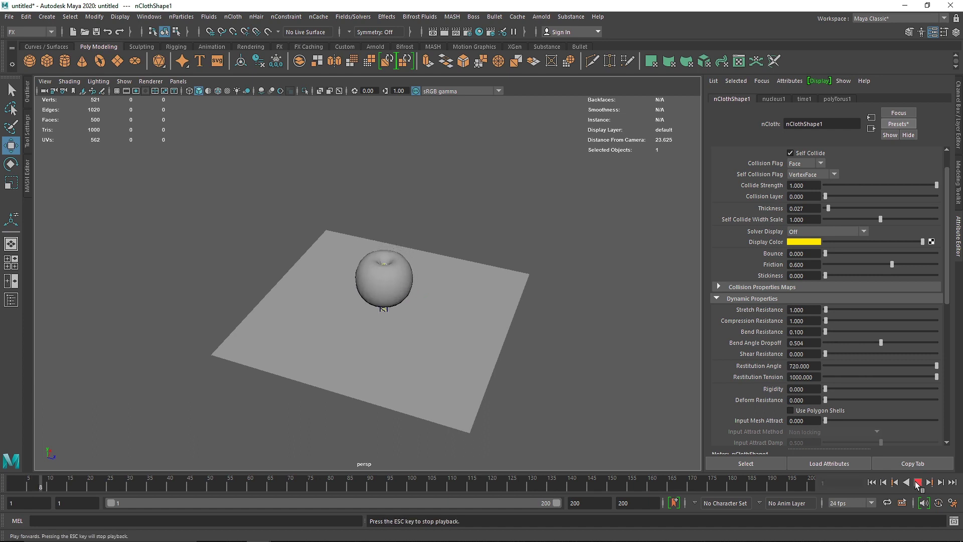
Display the torus with smooth mesh preview, stop playback at frame 166, and examine its shape on the plane
scroll(405, 320, "up", 3)
scroll(406, 320, "up", 3)
left_click_drag(454, 348, 450, 314, "alt")
left_click(449, 314)
key("3")
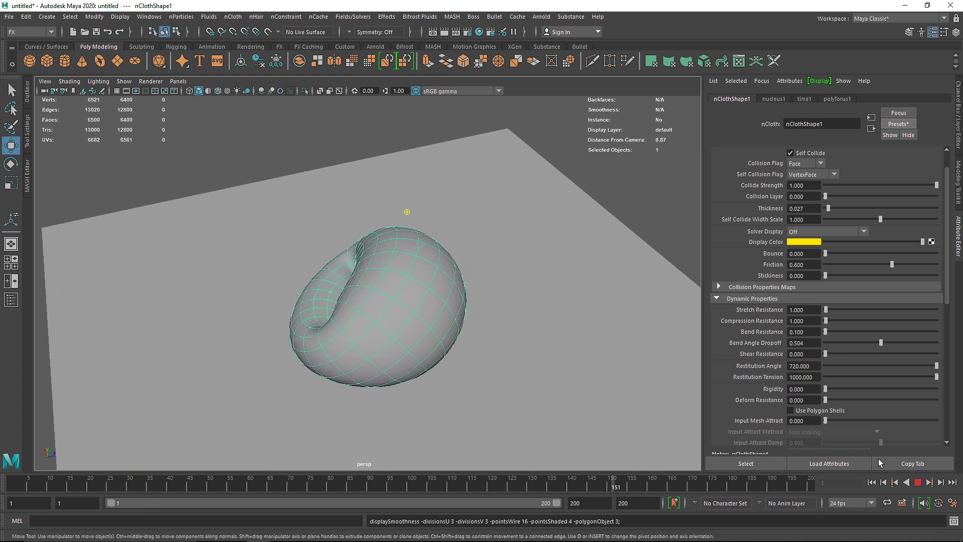
left_click(918, 482)
left_click_drag(521, 346, 607, 383, "alt")
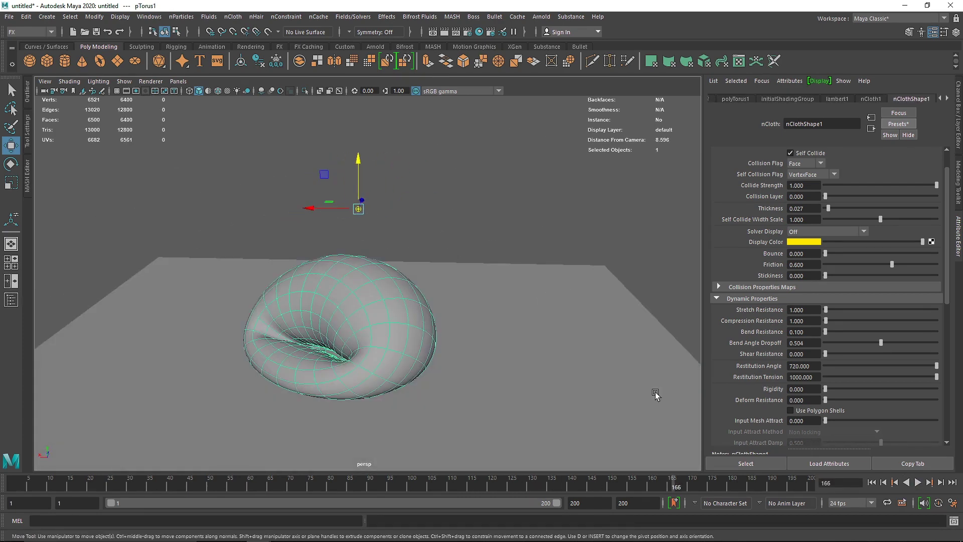
Replay the waterBalloon simulation with the torus deselected and stop it at frame 52
key("alt+v")
left_click(470, 183)
left_click_drag(389, 326, 283, 327, "alt")
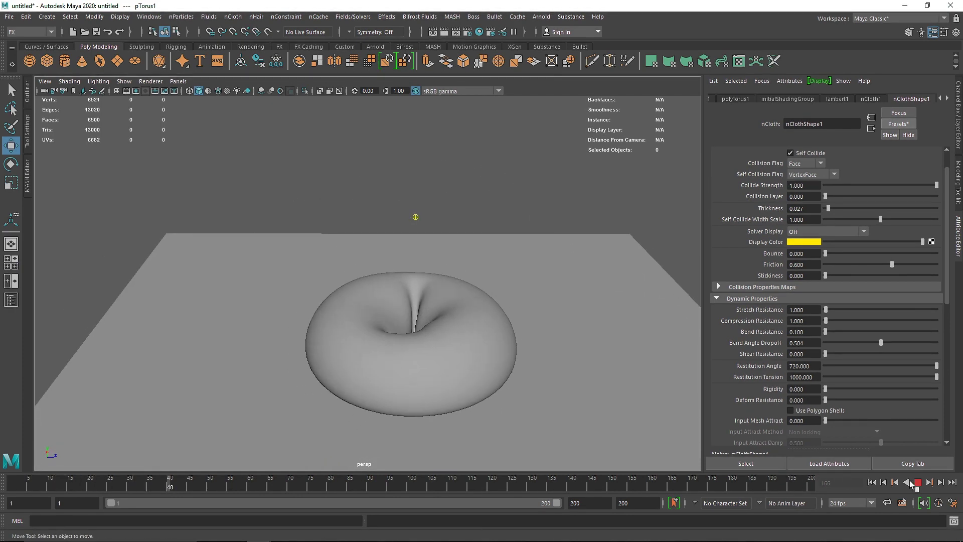
left_click(918, 482)
Replace the torus's nCloth settings with the waterVolume preset and play the simulation from frame 1 to frame 130, examining the deformed shape
left_click(475, 312)
left_click(903, 125)
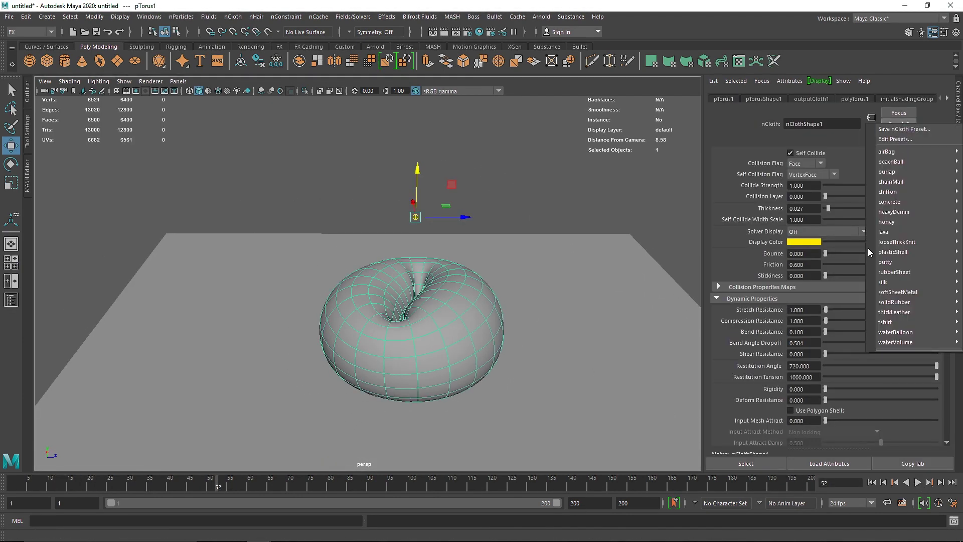
mouse_move(897, 333)
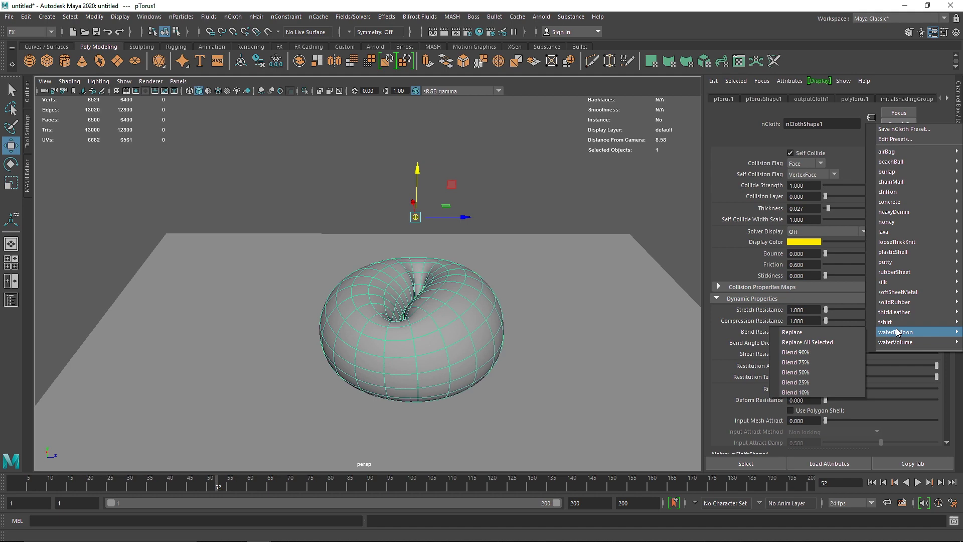
left_click(802, 344)
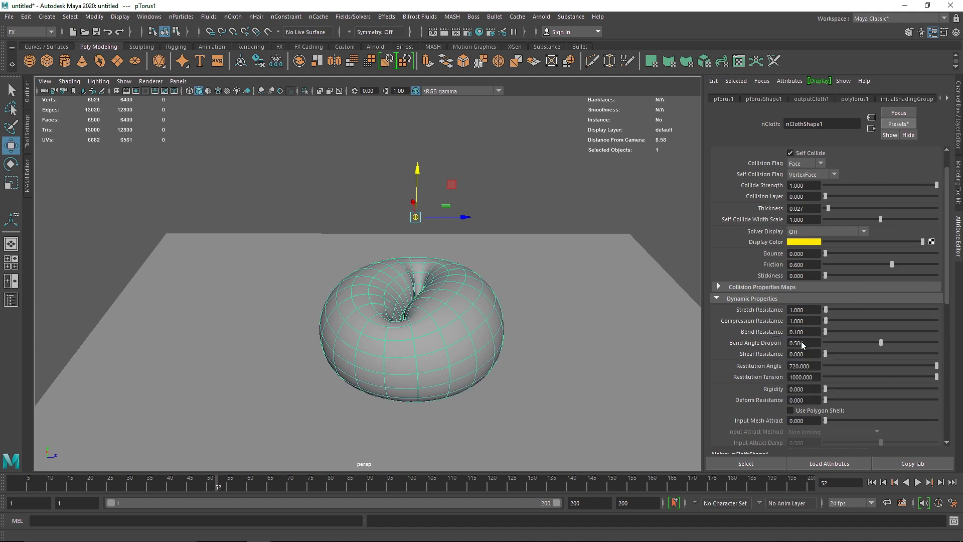
left_click(872, 482)
left_click(917, 482)
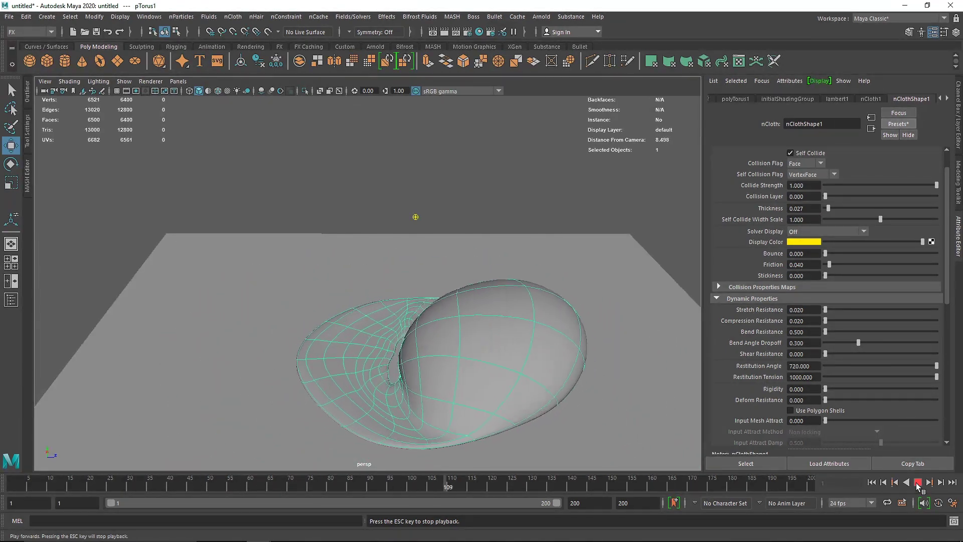
left_click(918, 483)
left_click_drag(476, 401, 415, 355, "alt")
scroll(439, 363, "down", 3)
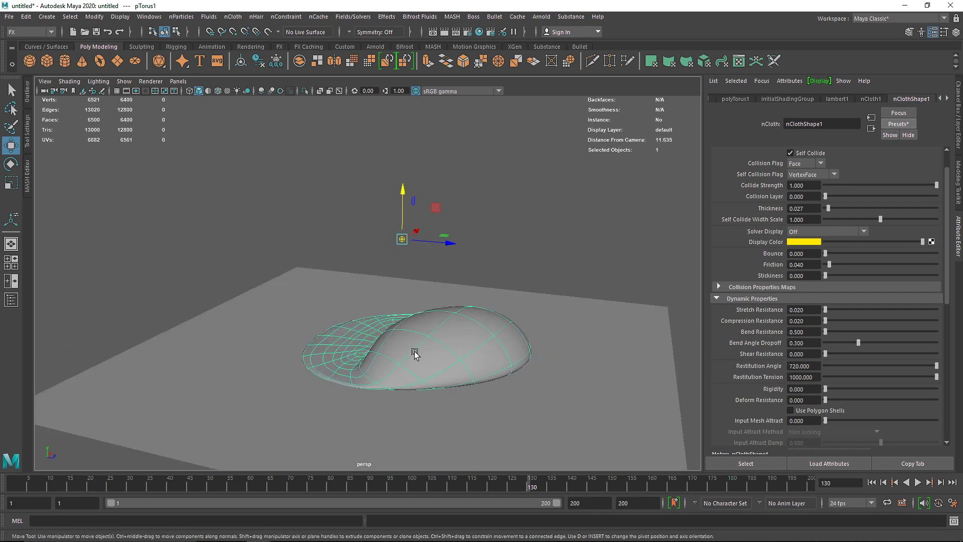